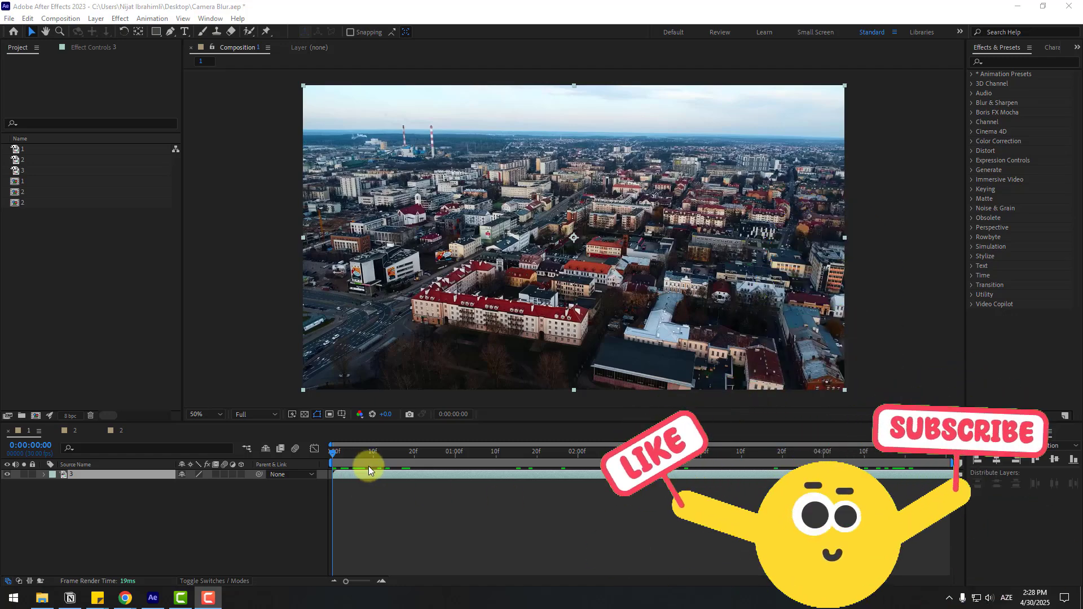
- Preview the city, street plaza and beach aerial footage comps, ending on the city comp
{"action": "key", "text": "space"}
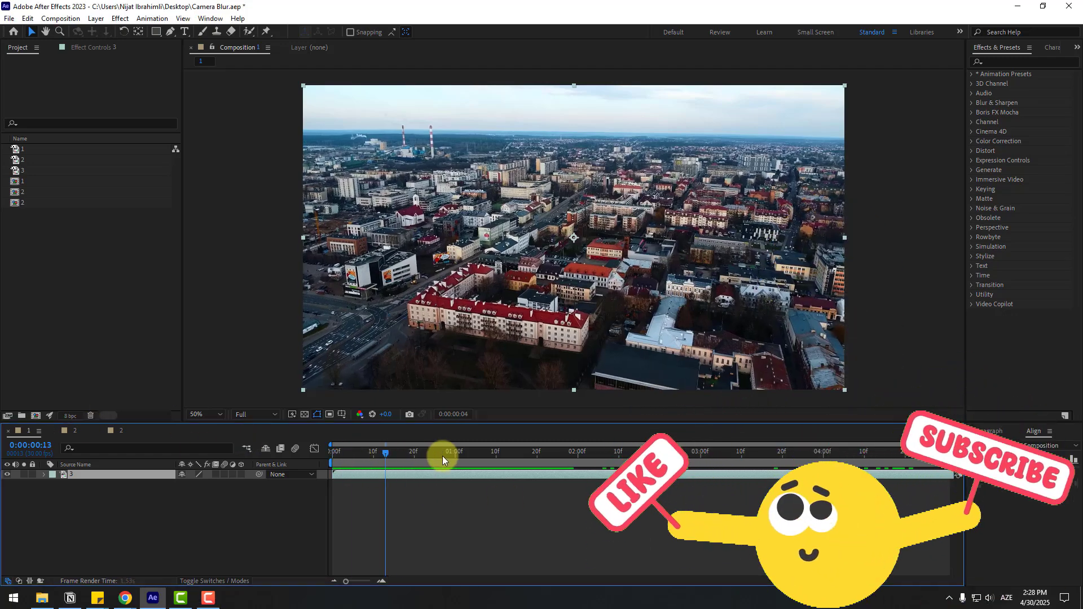
{"action": "key", "text": "space"}
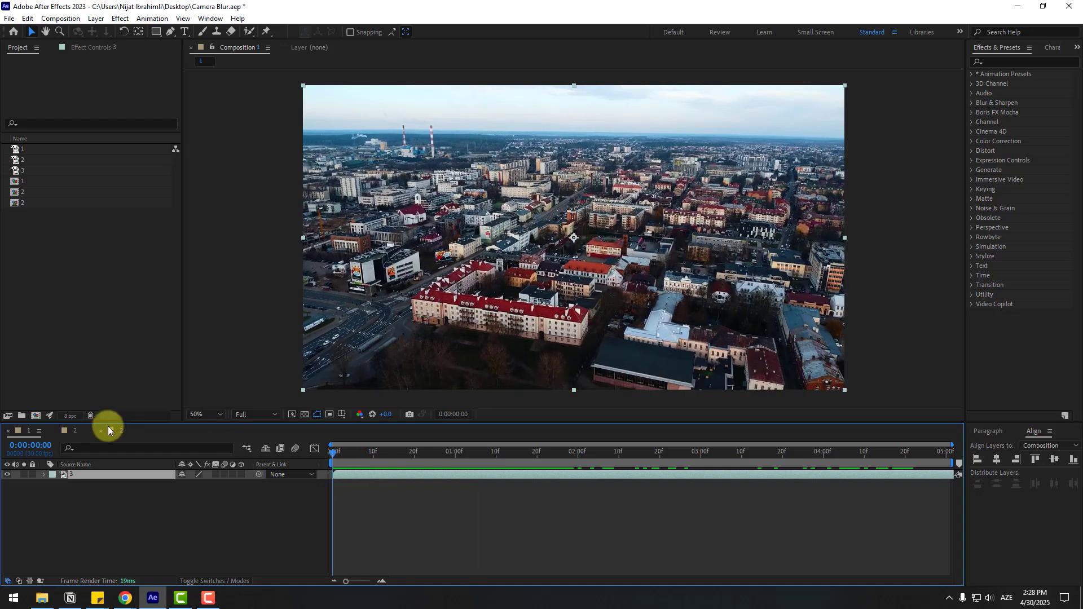
{"action": "left_click", "coordinate": [75, 433]}
{"action": "left_click", "coordinate": [345, 458]}
{"action": "left_click_drag", "start_coordinate": [358, 453], "coordinate": [590, 455]}
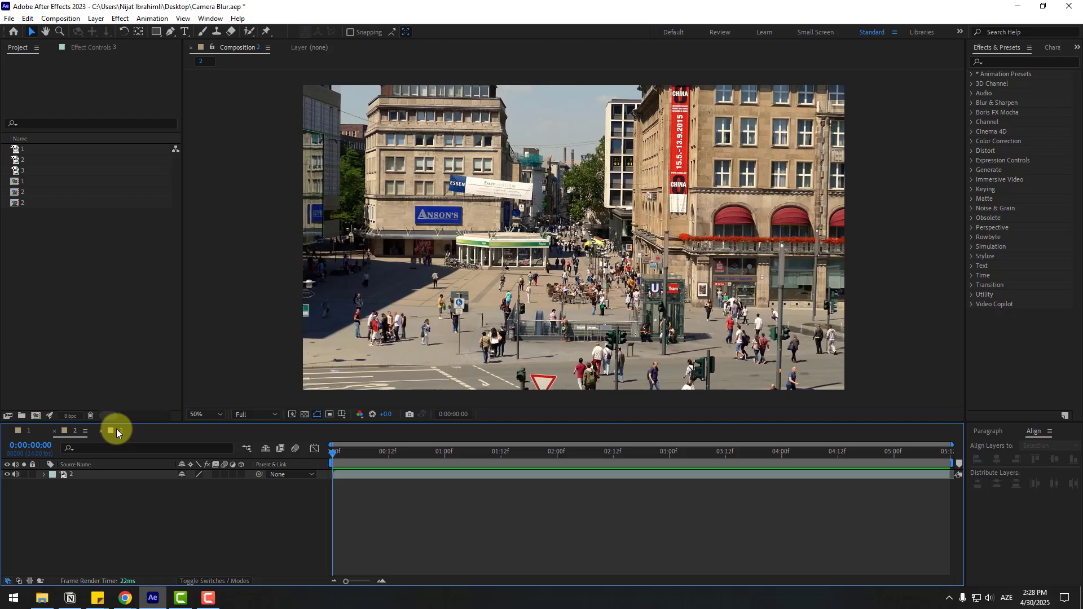
{"action": "left_click", "coordinate": [116, 431]}
{"action": "mouse_move", "coordinate": [493, 456]}
{"action": "left_mouse_down"}
{"action": "mouse_move", "coordinate": [870, 456]}
{"action": "mouse_move", "coordinate": [340, 481]}
{"action": "left_mouse_up"}
{"action": "left_click", "coordinate": [82, 433]}
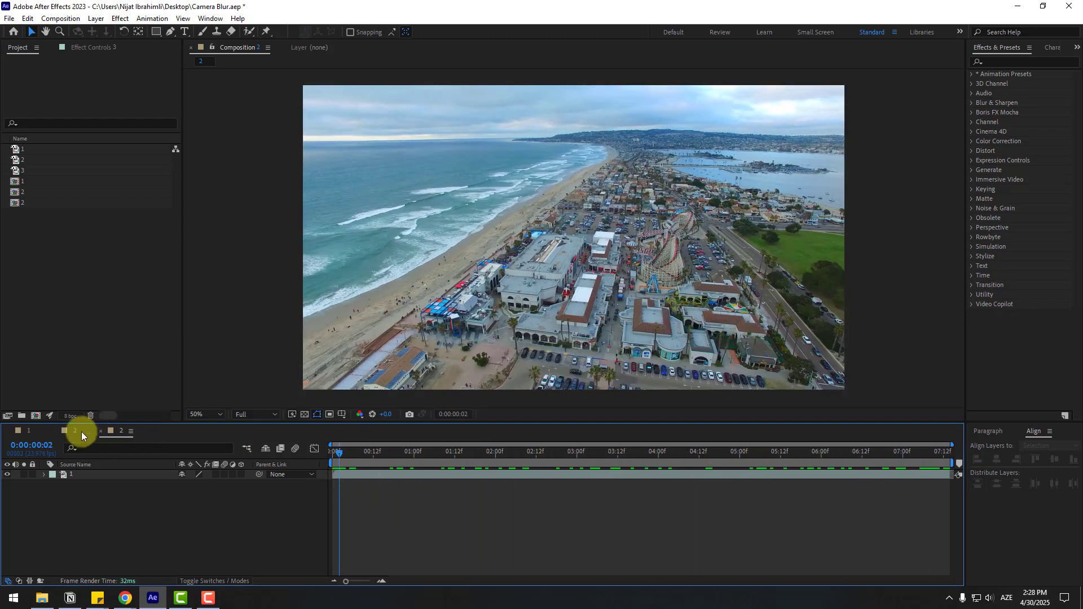
- Apply Camera Lens Blur from Effects & Presets to the city footage layer
{"action": "left_click", "coordinate": [383, 472]}
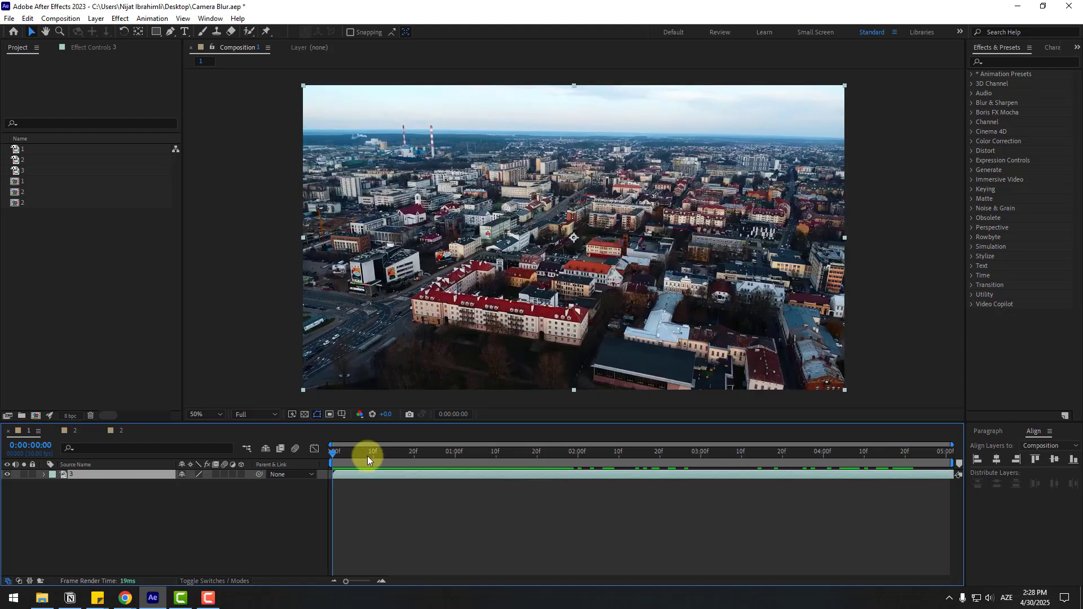
{"action": "left_click", "coordinate": [1007, 62]}
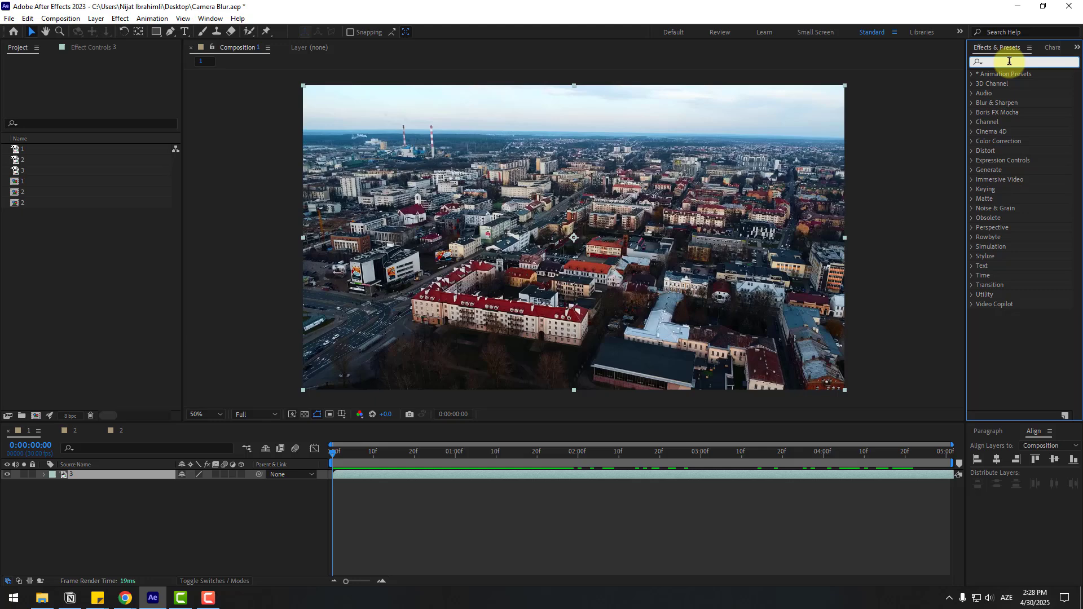
{"action": "type", "text": "camer"}
{"action": "double_click", "coordinate": [1018, 123]}
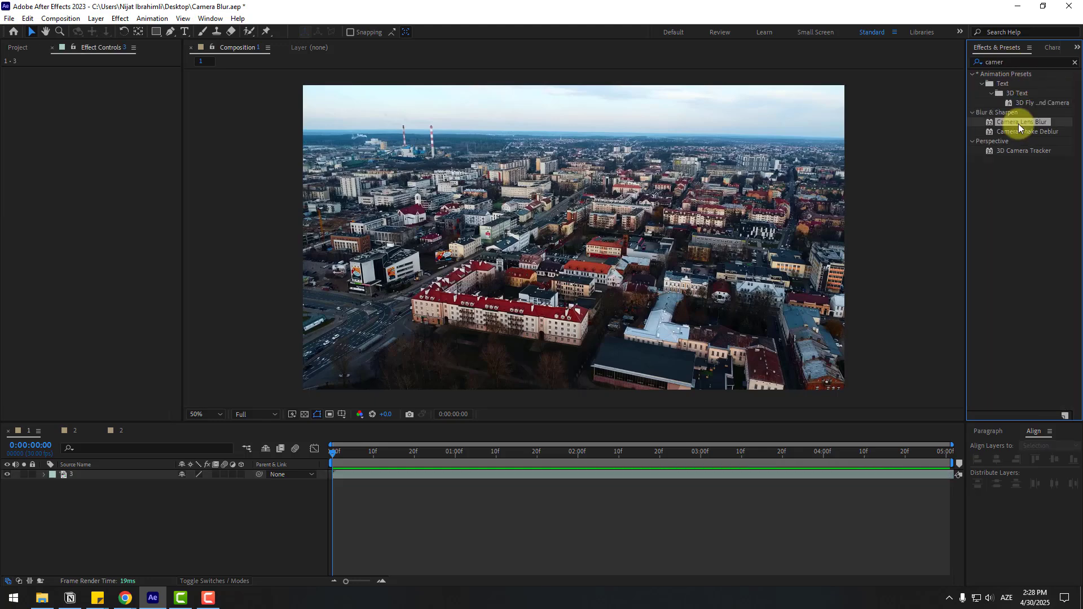
{"action": "left_click_drag", "start_coordinate": [1016, 123], "coordinate": [70, 474]}
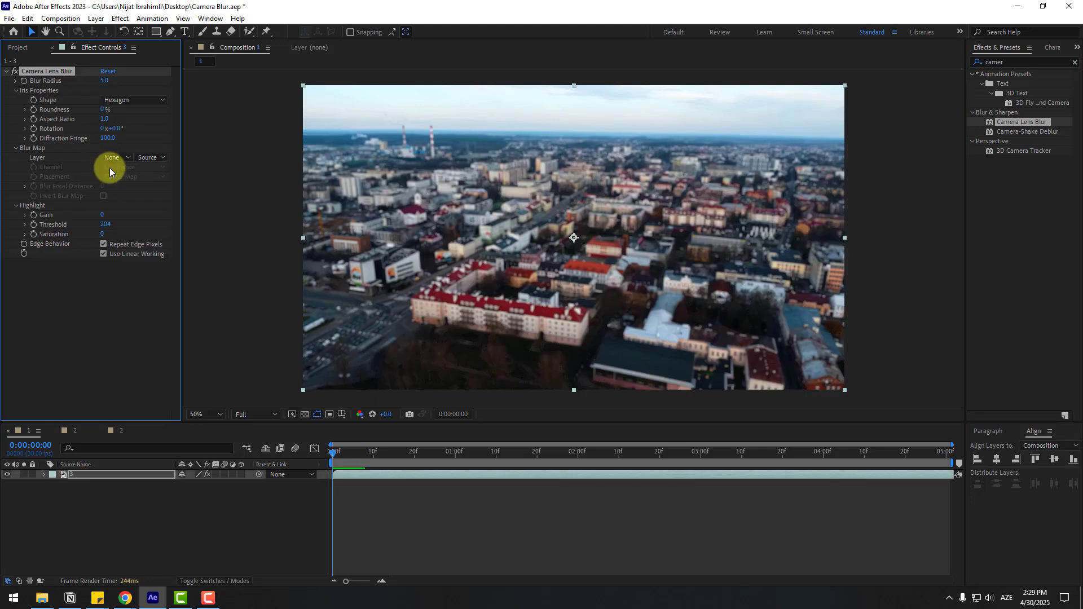
- Set preview resolution to Quarter and Camera Lens Blur radius to 25
{"action": "left_click_drag", "start_coordinate": [104, 82], "coordinate": [77, 90]}
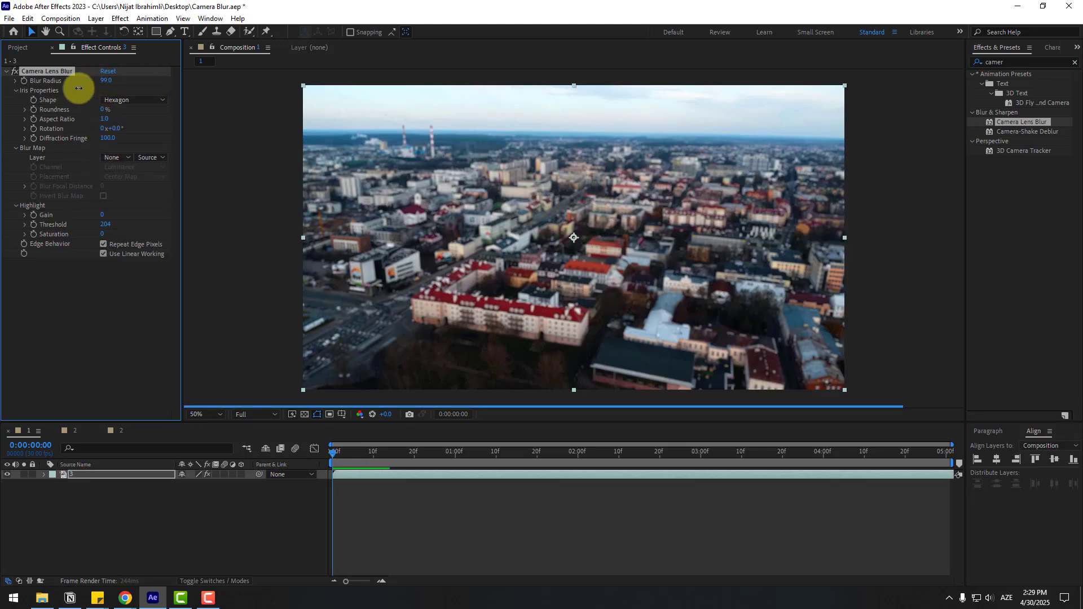
{"action": "left_click", "coordinate": [271, 414]}
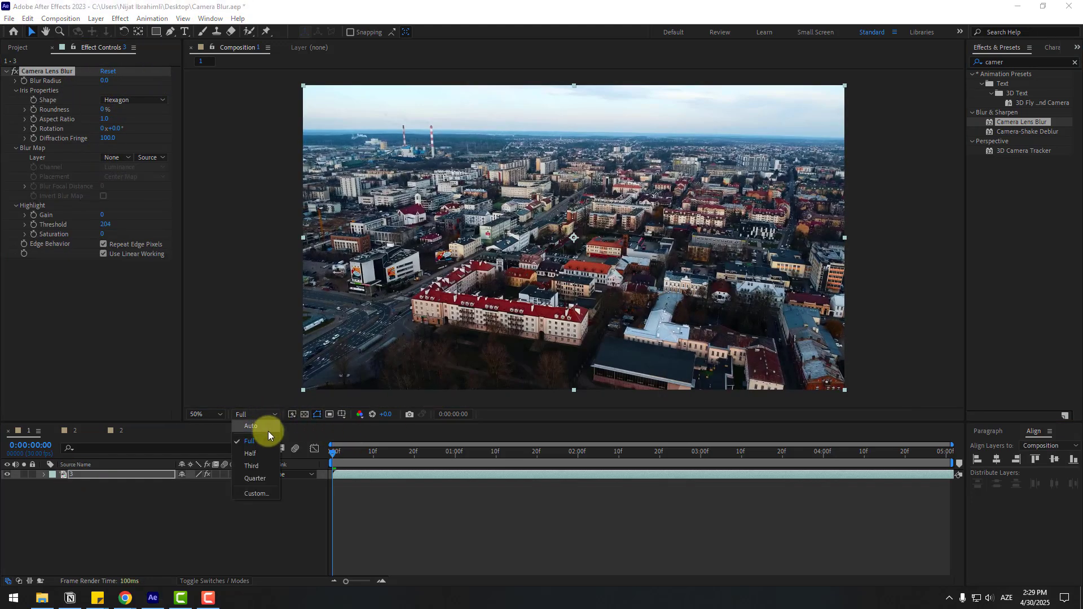
{"action": "left_click", "coordinate": [262, 477]}
{"action": "mouse_move", "coordinate": [107, 81]}
{"action": "left_mouse_down"}
{"action": "mouse_move", "coordinate": [157, 84]}
{"action": "mouse_move", "coordinate": [109, 92]}
{"action": "left_mouse_up"}
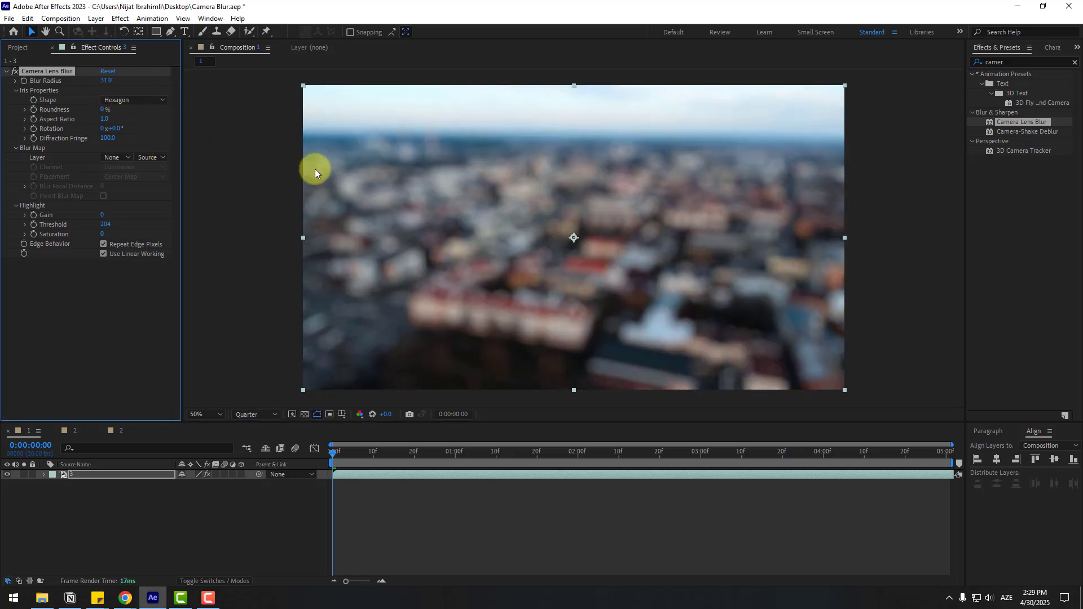
{"action": "left_click", "coordinate": [104, 81]}
{"action": "type", "text": "25"}
{"action": "key", "text": "Return"}
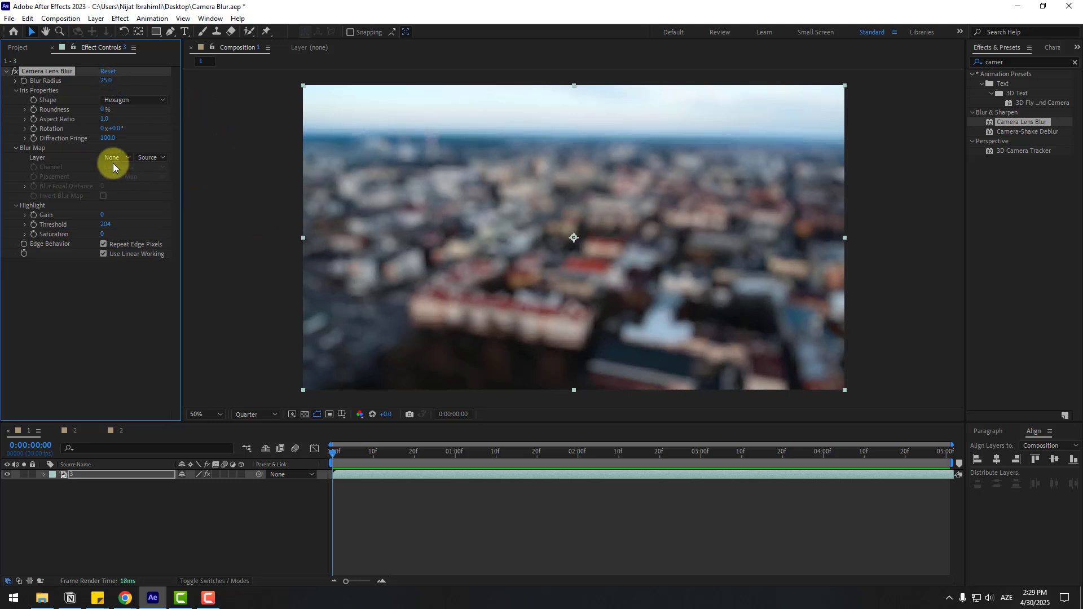
- Review the Blur Map Layer options without changing them, then deselect the footage layer
{"action": "left_click", "coordinate": [124, 157]}
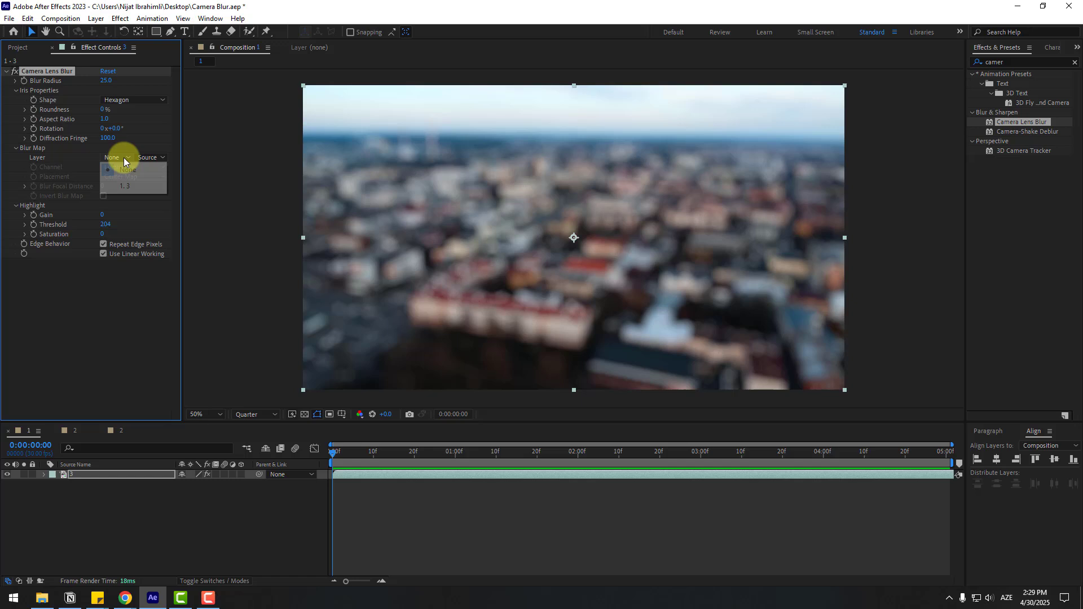
{"action": "left_click", "coordinate": [118, 273]}
{"action": "left_click", "coordinate": [85, 517]}
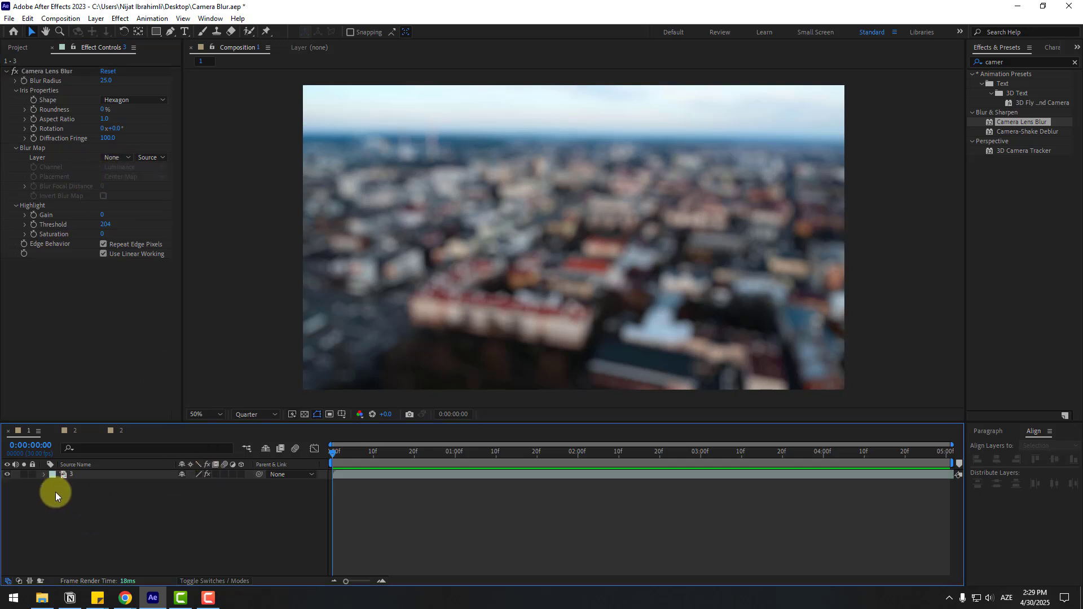
- Create a new solid named 'map' and apply Gradient Ramp to it
{"action": "right_click", "coordinate": [135, 518]}
{"action": "mouse_move", "coordinate": [201, 385]}
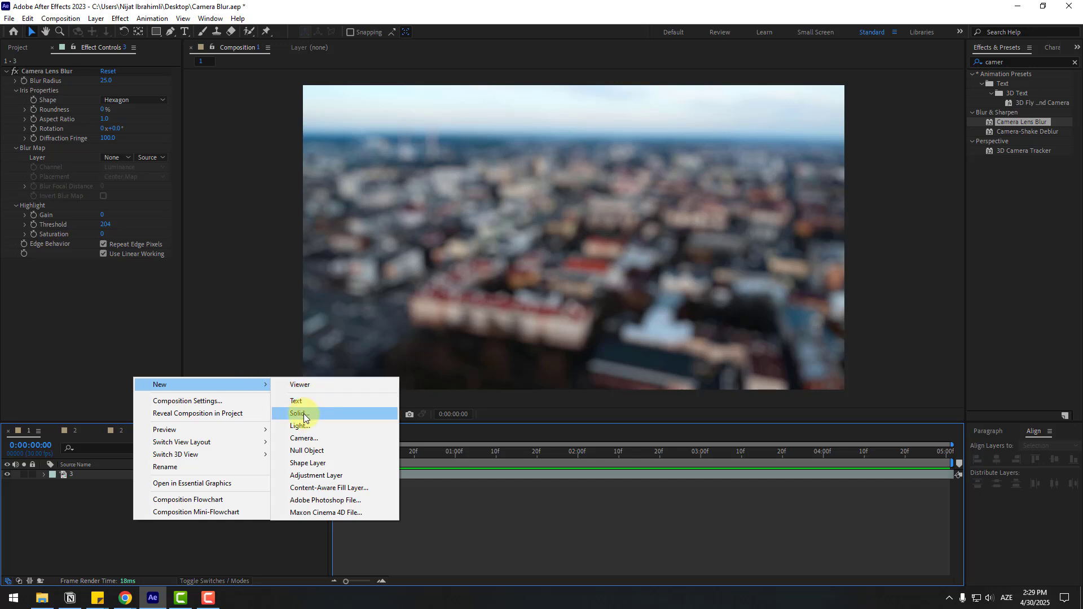
{"action": "left_click", "coordinate": [303, 414]}
{"action": "type", "text": "map"}
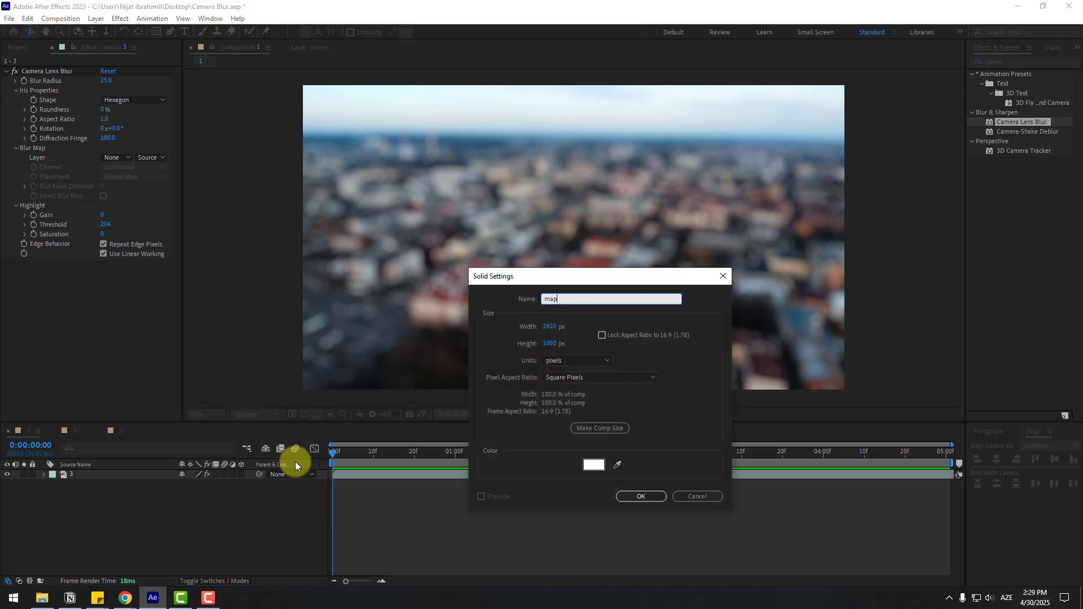
{"action": "left_click", "coordinate": [641, 496]}
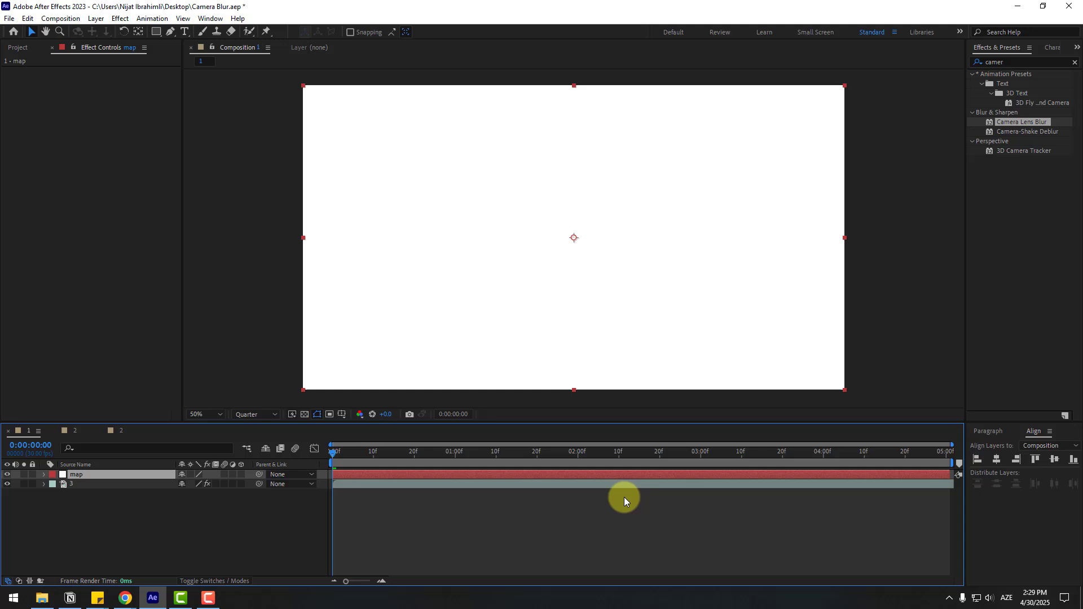
{"action": "left_click", "coordinate": [1008, 62]}
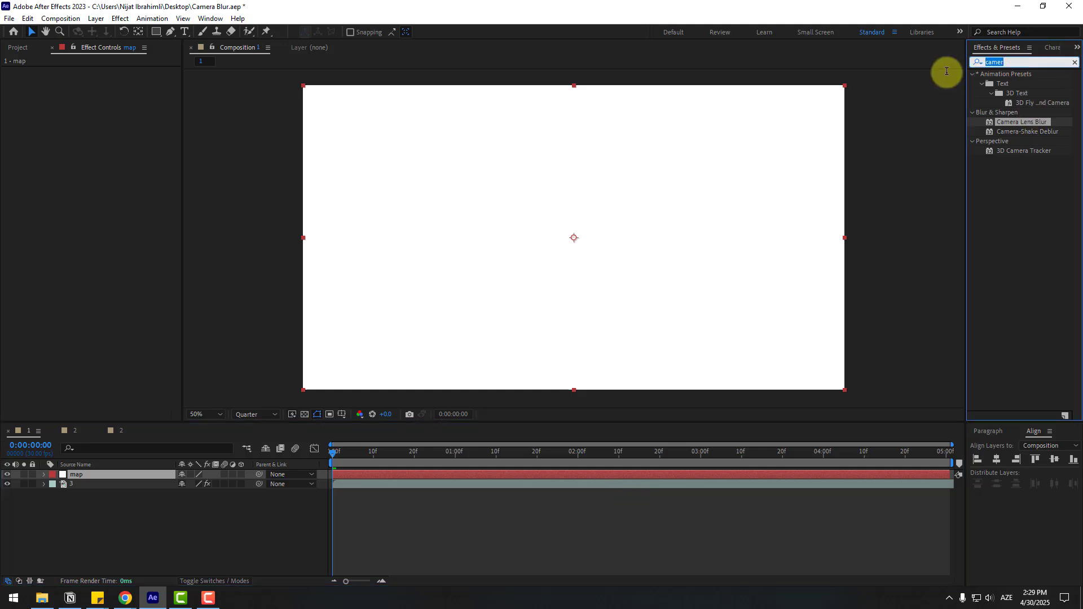
{"action": "type", "text": "grad"}
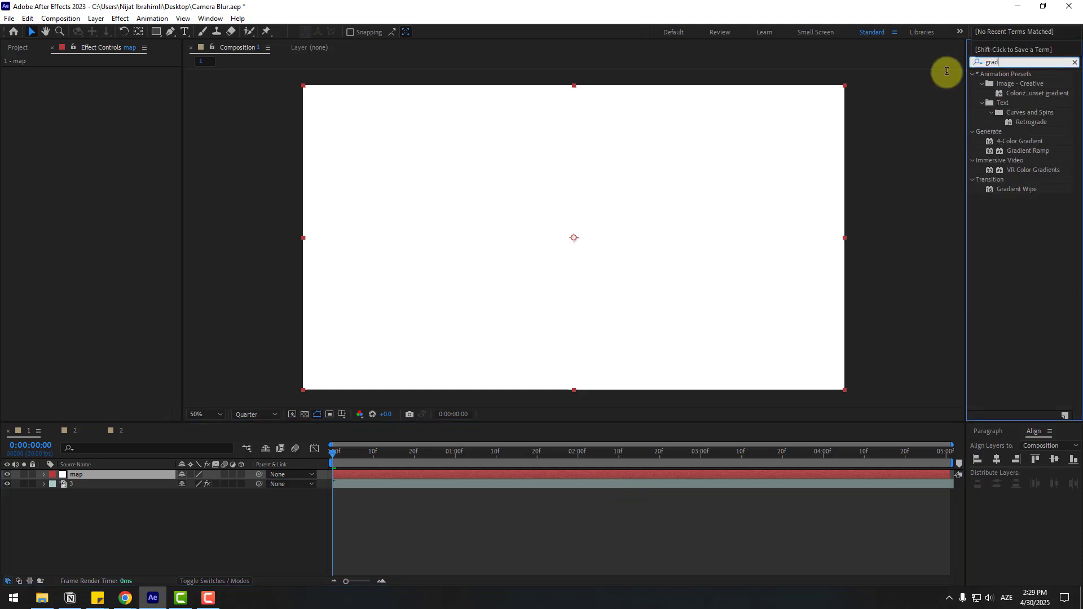
{"action": "type", "text": "i"}
{"action": "left_click_drag", "start_coordinate": [1026, 123], "coordinate": [94, 473]}
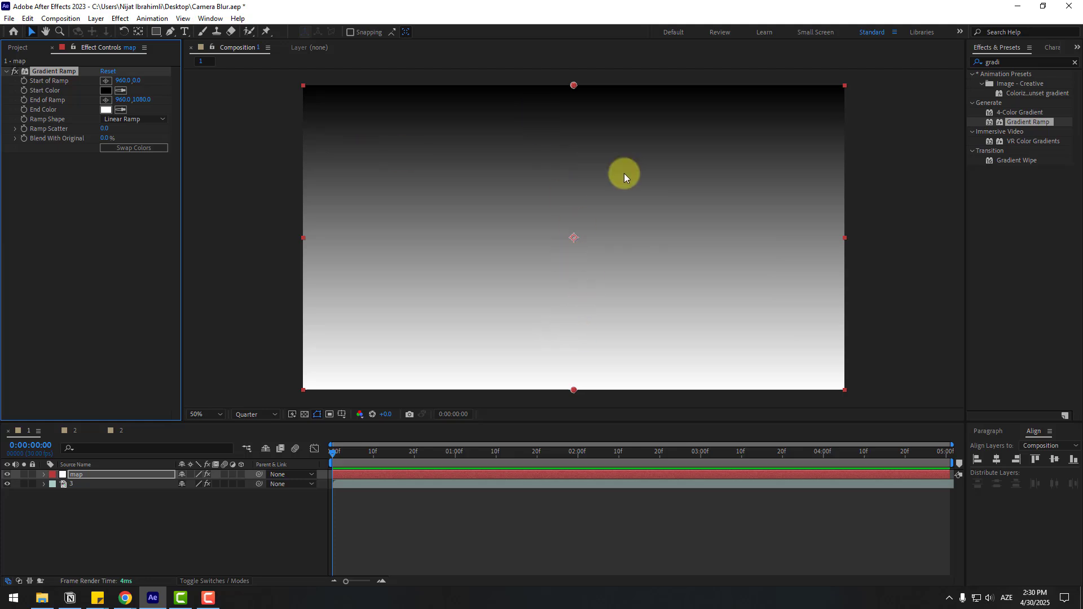
- Lower the map layer's opacity to 55% so the footage shows through
{"action": "left_click", "coordinate": [76, 475]}
{"action": "key", "text": "t"}
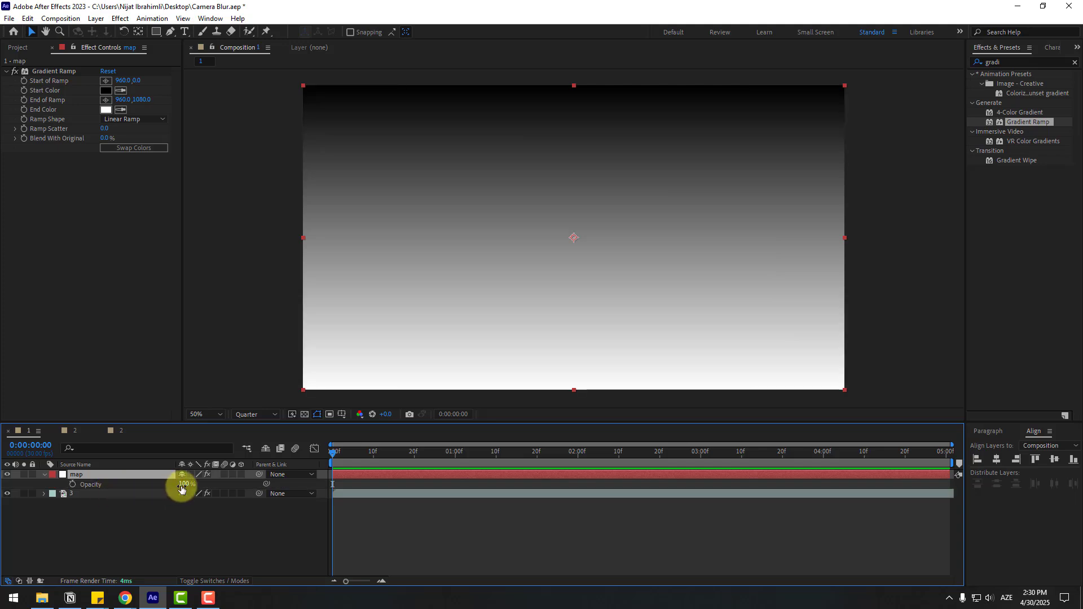
{"action": "left_click_drag", "start_coordinate": [181, 485], "coordinate": [157, 485]}
{"action": "key", "text": "Return"}
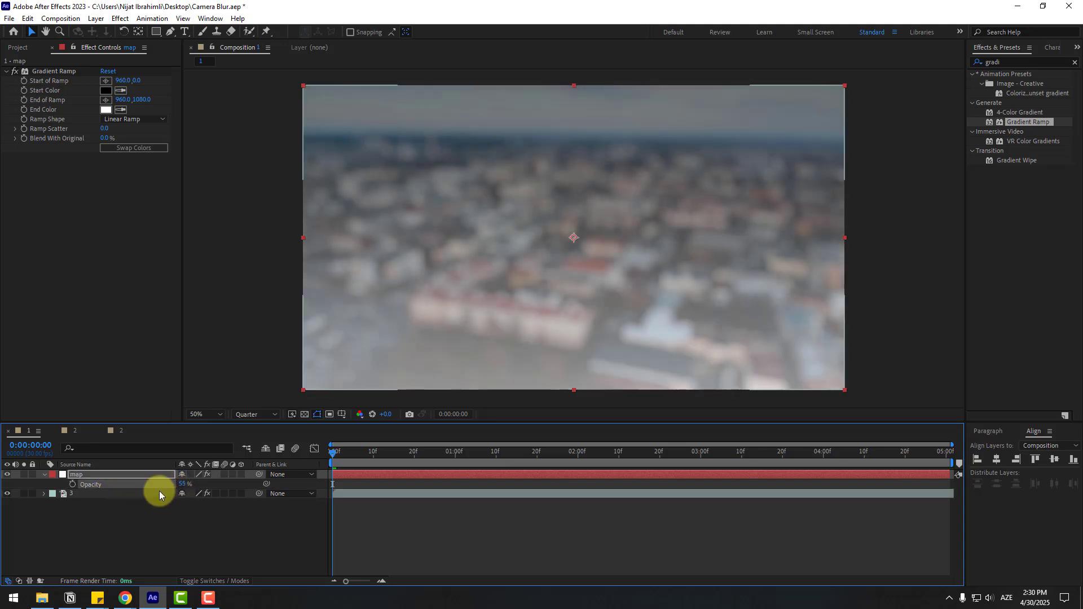
- Place the Gradient Ramp's black start in the sky and white end in the city
{"action": "left_click", "coordinate": [52, 72]}
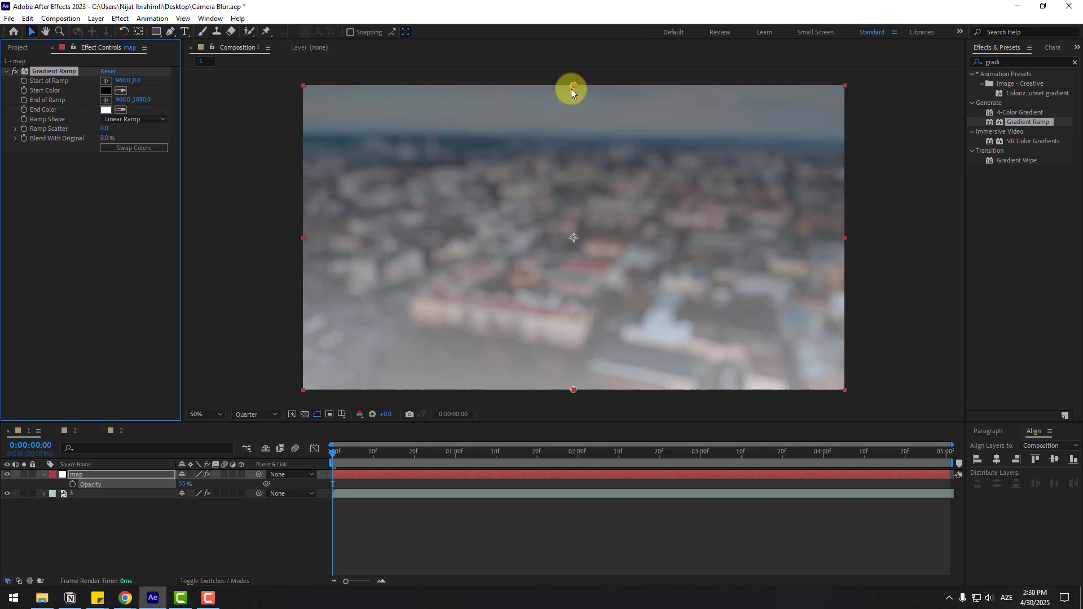
{"action": "left_click_drag", "start_coordinate": [571, 89], "coordinate": [563, 137]}
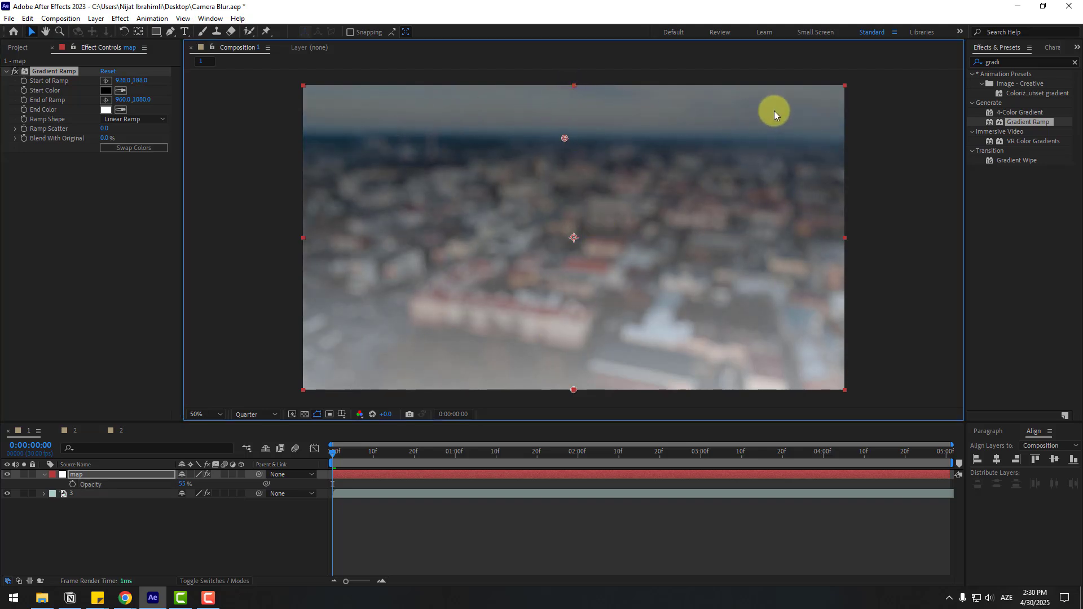
{"action": "mouse_move", "coordinate": [573, 390]}
{"action": "left_mouse_down"}
{"action": "mouse_move", "coordinate": [571, 331]}
{"action": "mouse_move", "coordinate": [531, 336]}
{"action": "left_mouse_up"}
{"action": "left_click", "coordinate": [569, 142]}
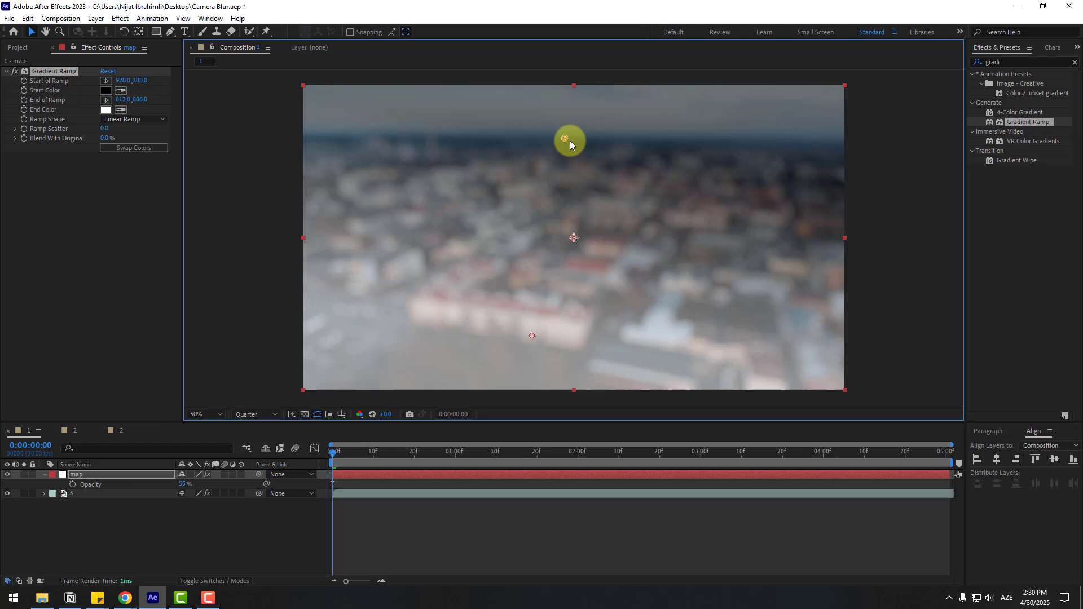
{"action": "left_click_drag", "start_coordinate": [562, 148], "coordinate": [565, 145]}
{"action": "left_click", "coordinate": [166, 495]}
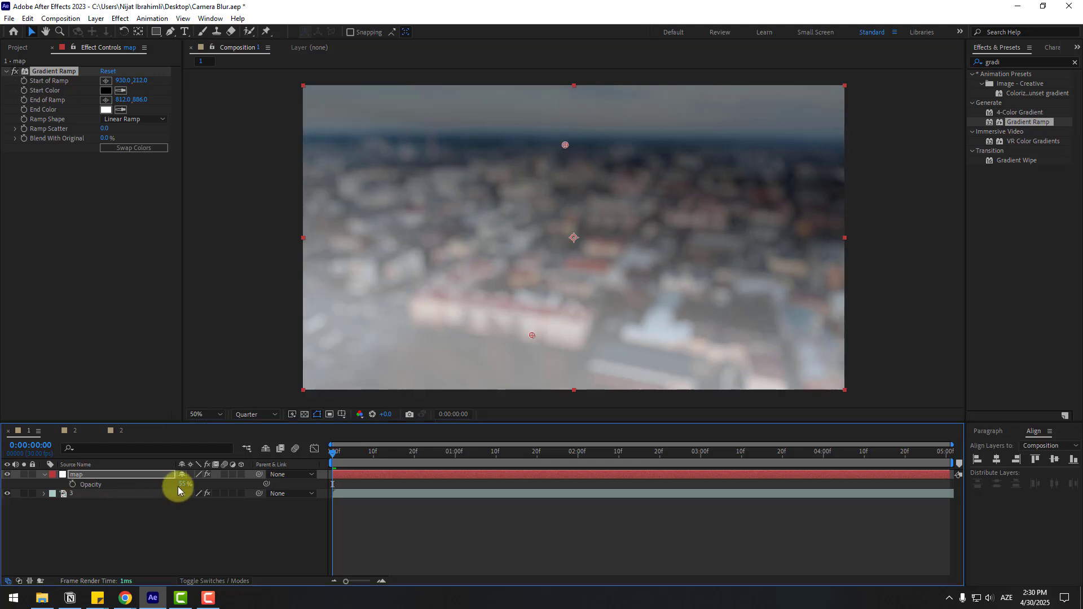
- Restore map opacity to 100% and move the city footage above the map layer
{"action": "left_click", "coordinate": [180, 484]}
{"action": "type", "text": "100"}
{"action": "key", "text": "Return"}
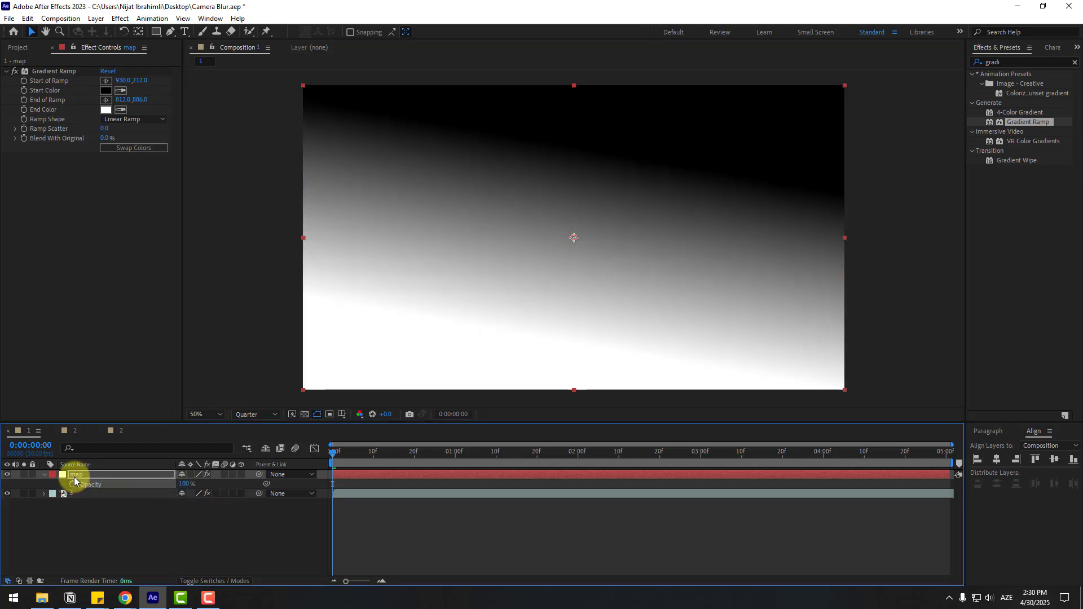
{"action": "left_click_drag", "start_coordinate": [94, 506], "coordinate": [91, 520]}
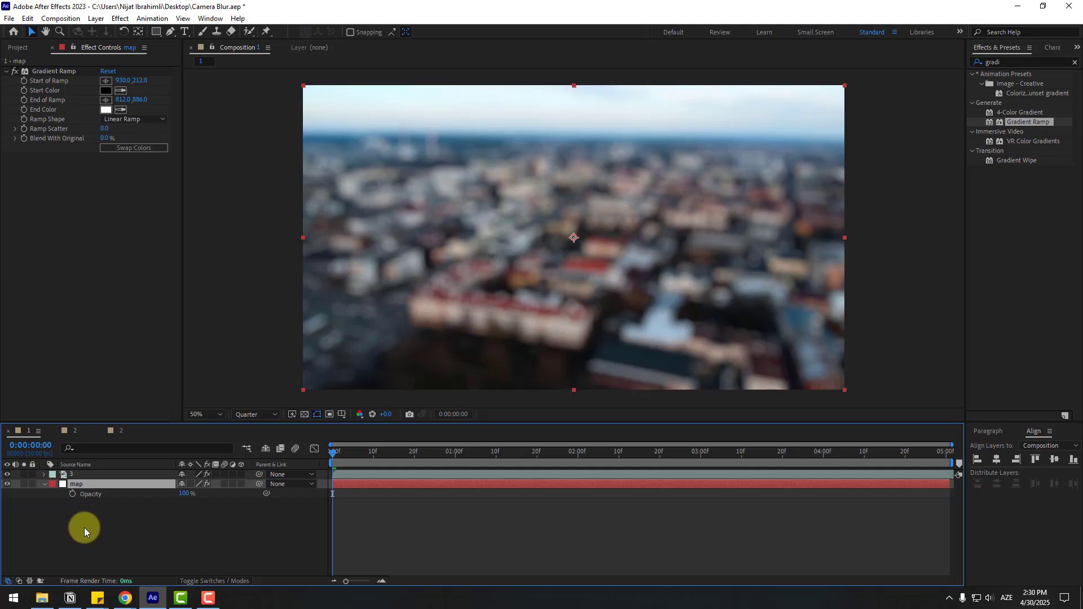
- Set the city footage's Blur Map Layer to '2. map' with Effects & Masks as source
{"action": "left_click", "coordinate": [70, 475]}
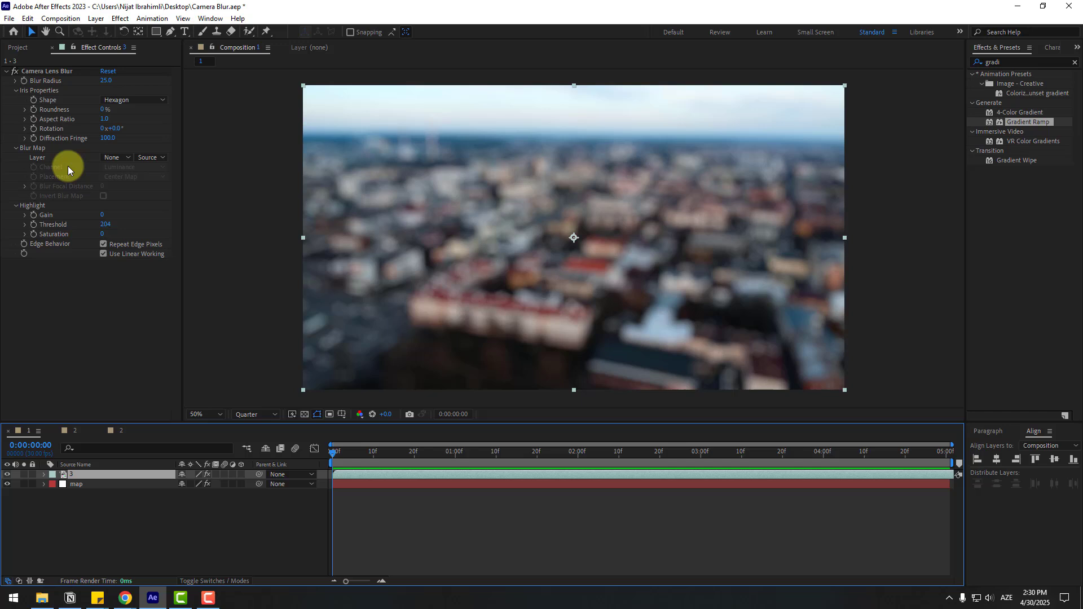
{"action": "left_click", "coordinate": [109, 159]}
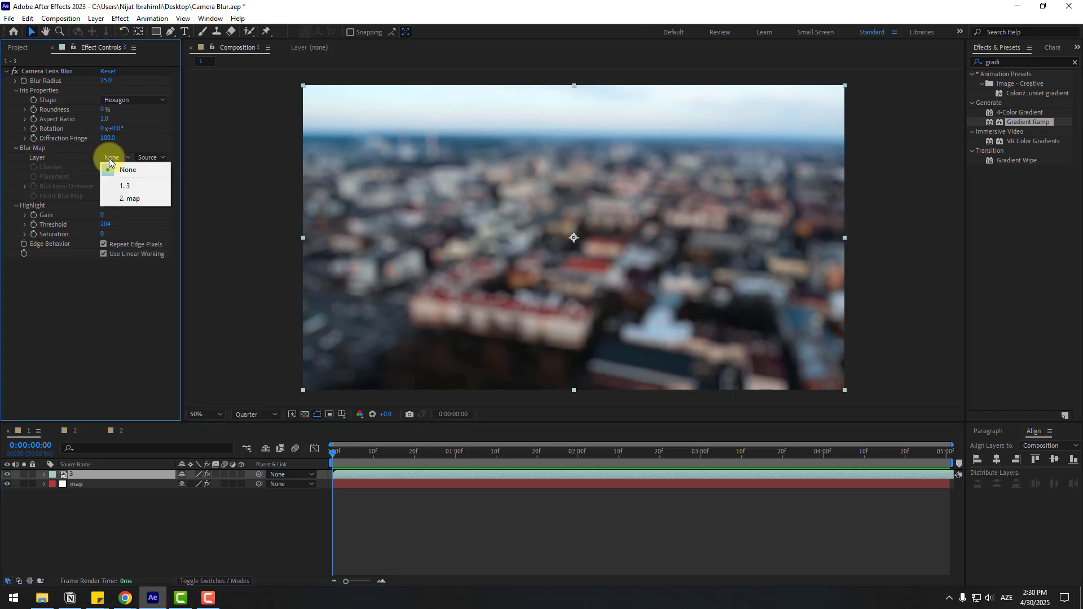
{"action": "left_click", "coordinate": [137, 199]}
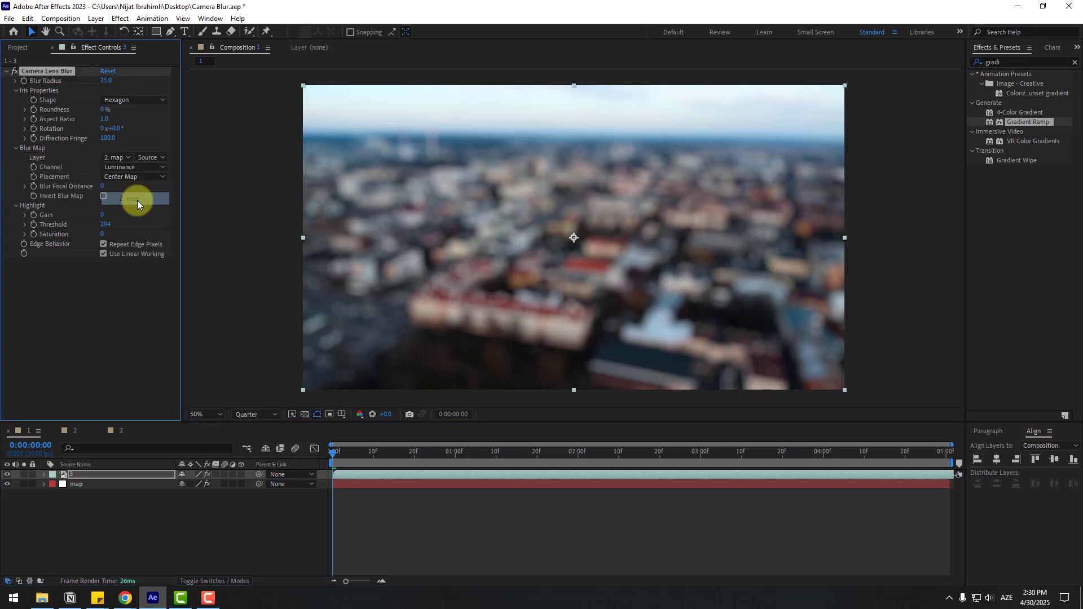
{"action": "left_click", "coordinate": [151, 157]}
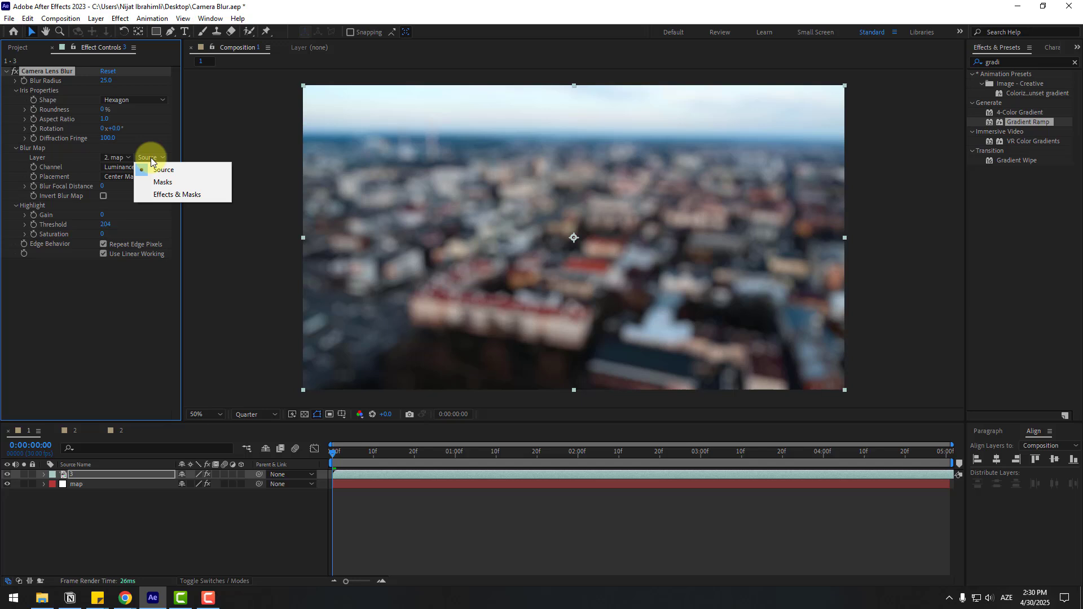
{"action": "left_click", "coordinate": [199, 197]}
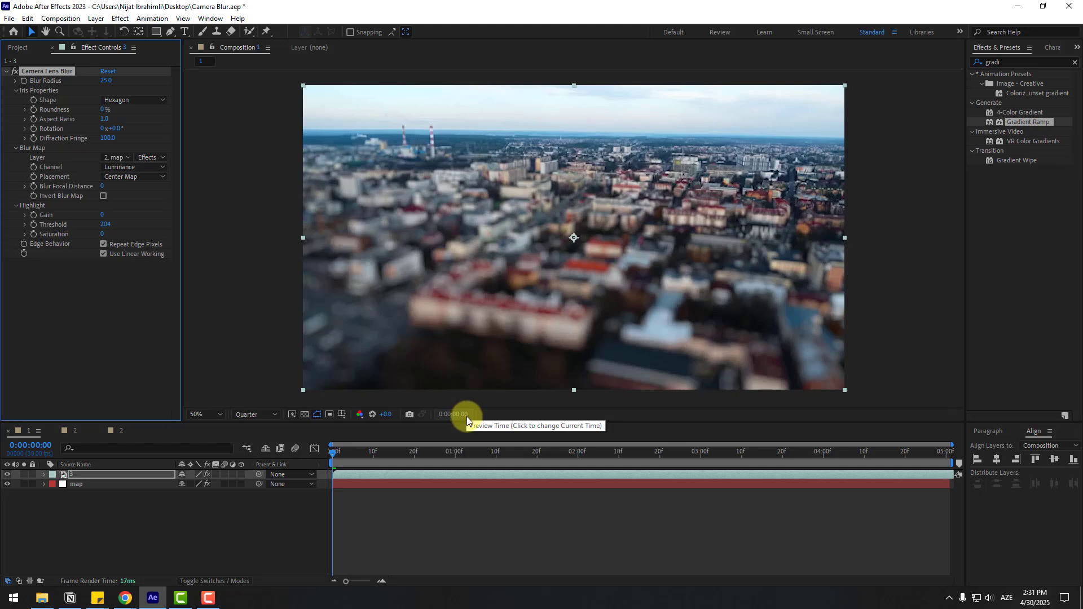
- Move the ramp start onto the lower-left red-roofed buildings and the end higher up
{"action": "left_click", "coordinate": [81, 483]}
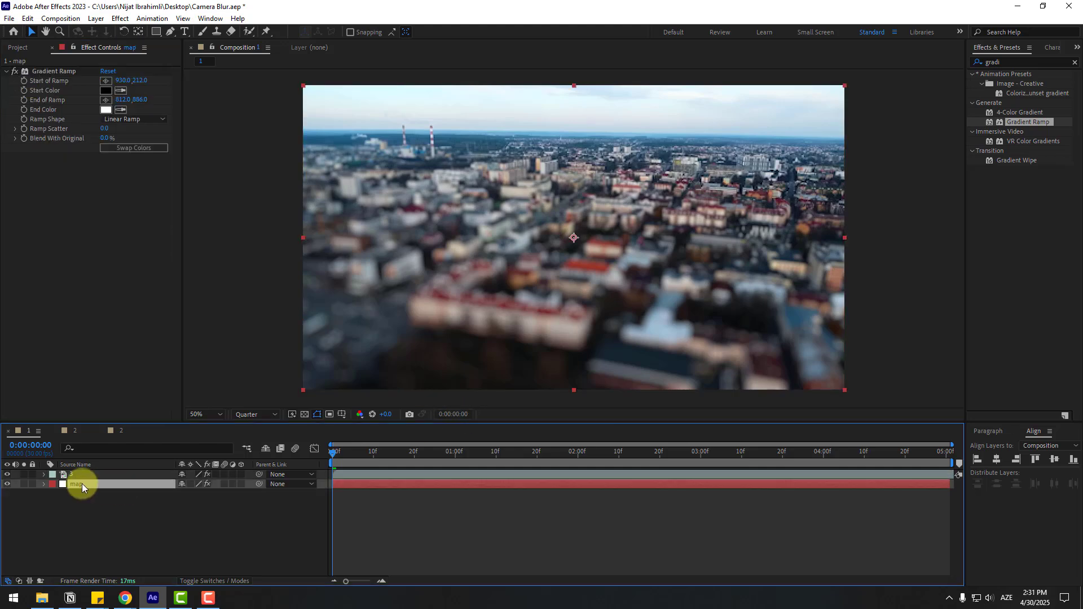
{"action": "left_click", "coordinate": [51, 72]}
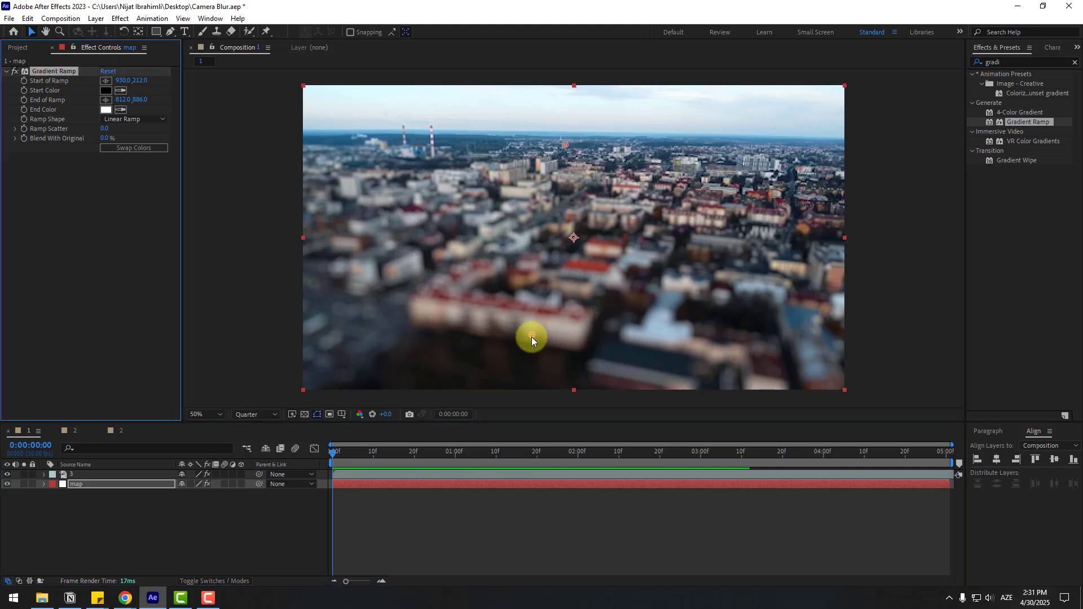
{"action": "mouse_move", "coordinate": [531, 336]}
{"action": "left_mouse_down"}
{"action": "mouse_move", "coordinate": [570, 323]}
{"action": "mouse_move", "coordinate": [675, 178]}
{"action": "left_mouse_up"}
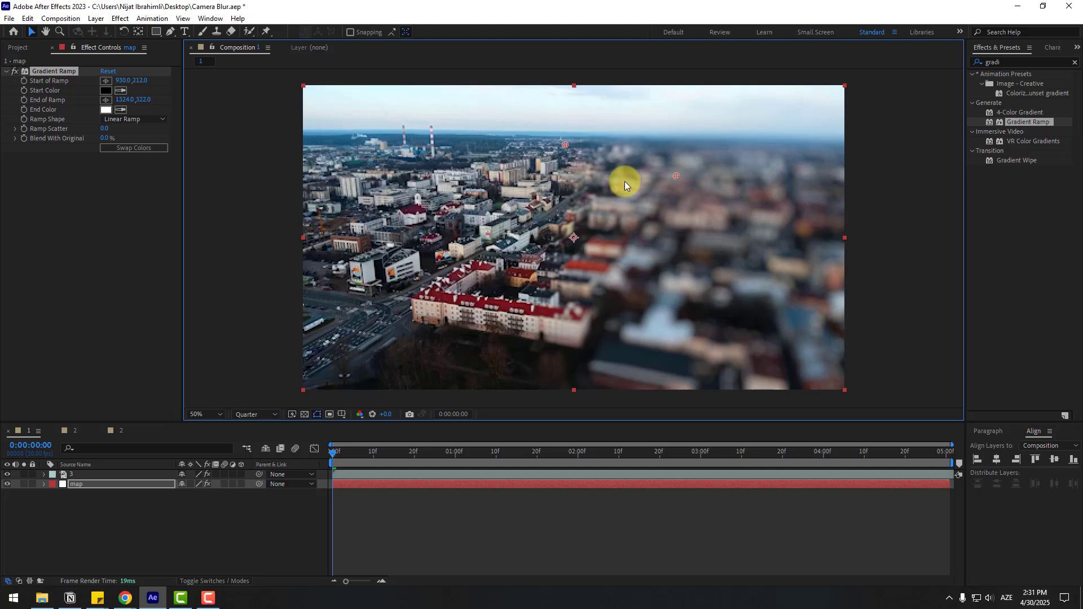
{"action": "left_click_drag", "start_coordinate": [565, 150], "coordinate": [528, 325]}
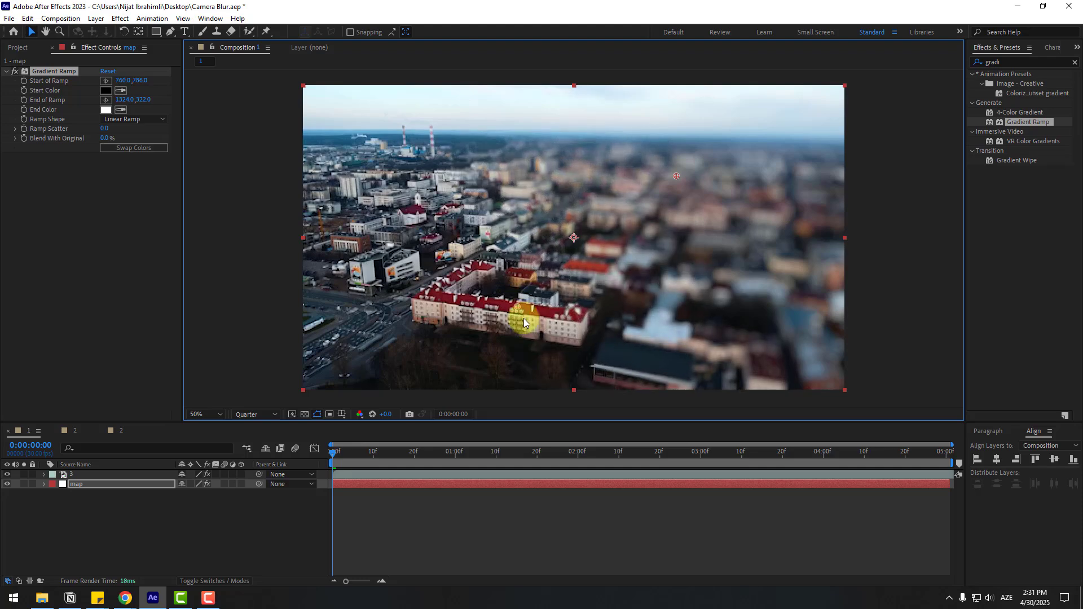
{"action": "left_click_drag", "start_coordinate": [674, 175], "coordinate": [588, 126]}
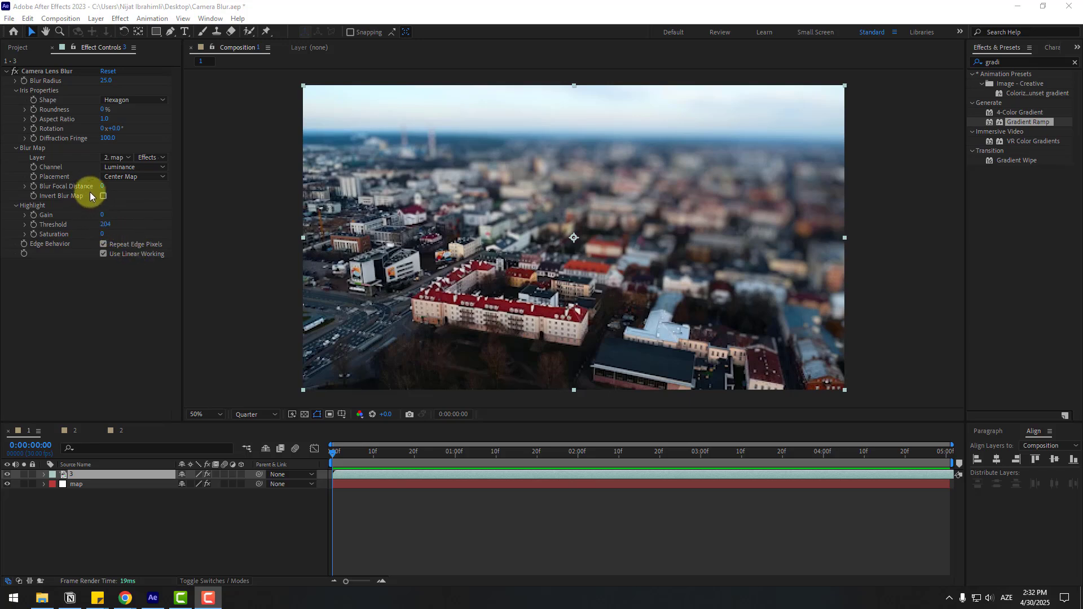
- Set Blur Focal Distance to 107, re-place the ramp points, and preview at Full resolution
{"action": "left_click_drag", "start_coordinate": [102, 186], "coordinate": [126, 187]}
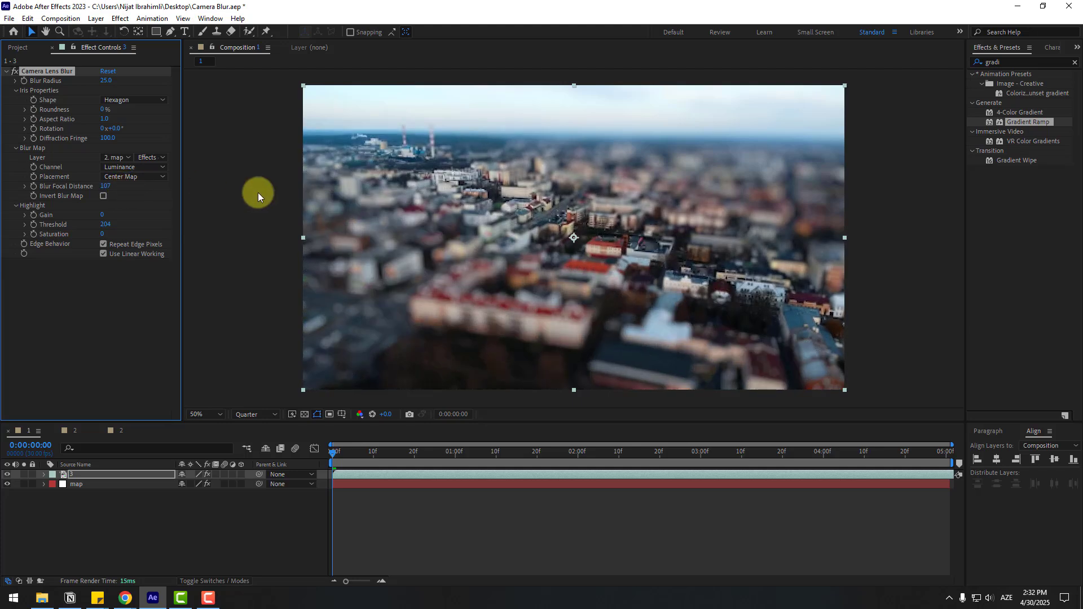
{"action": "left_click", "coordinate": [72, 484]}
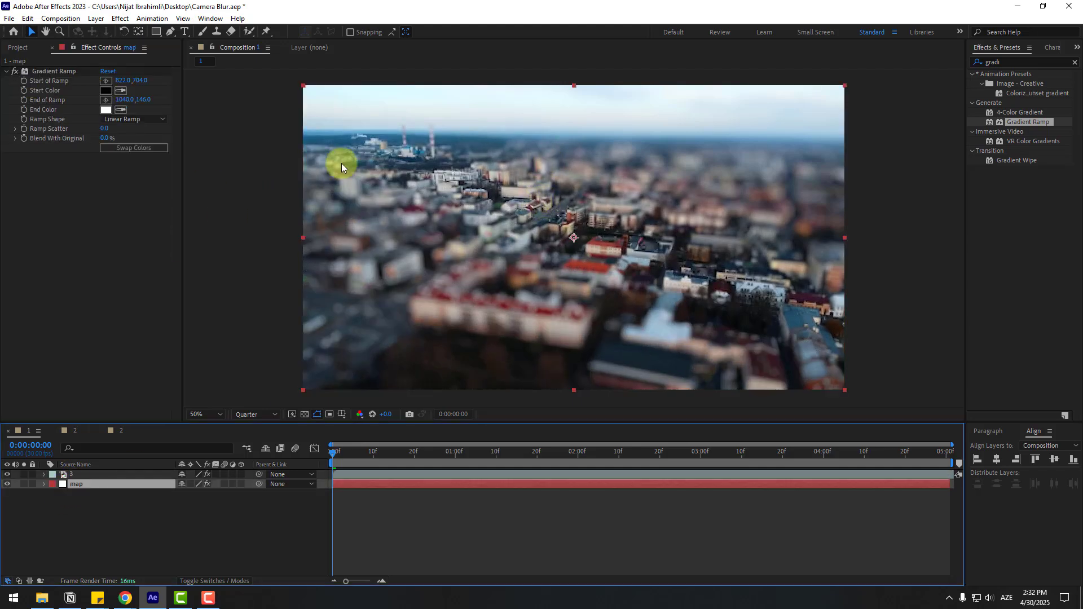
{"action": "left_click", "coordinate": [52, 73]}
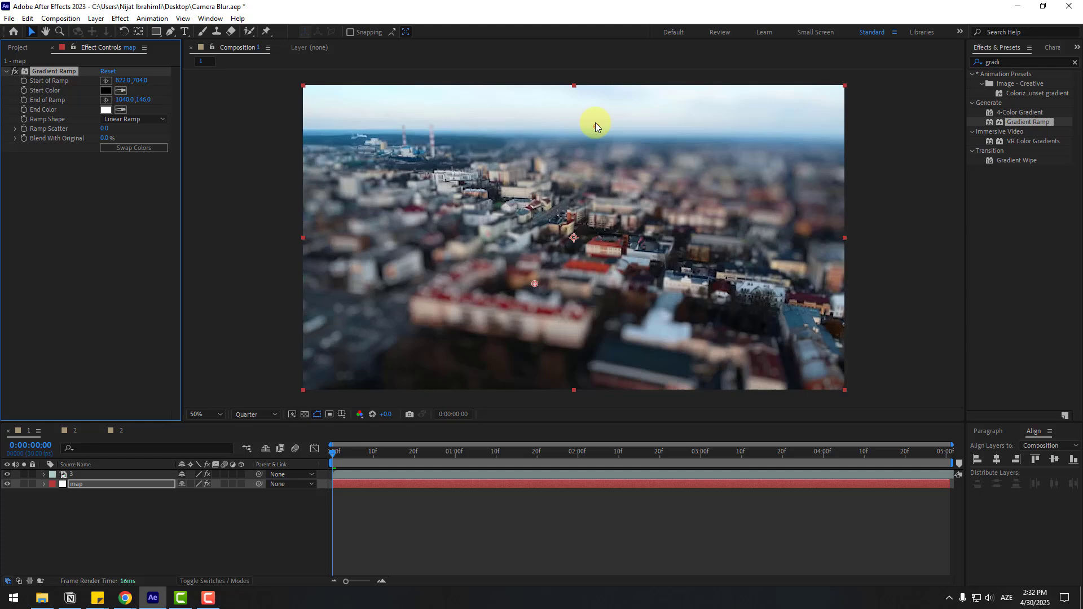
{"action": "left_click_drag", "start_coordinate": [595, 122], "coordinate": [542, 125]}
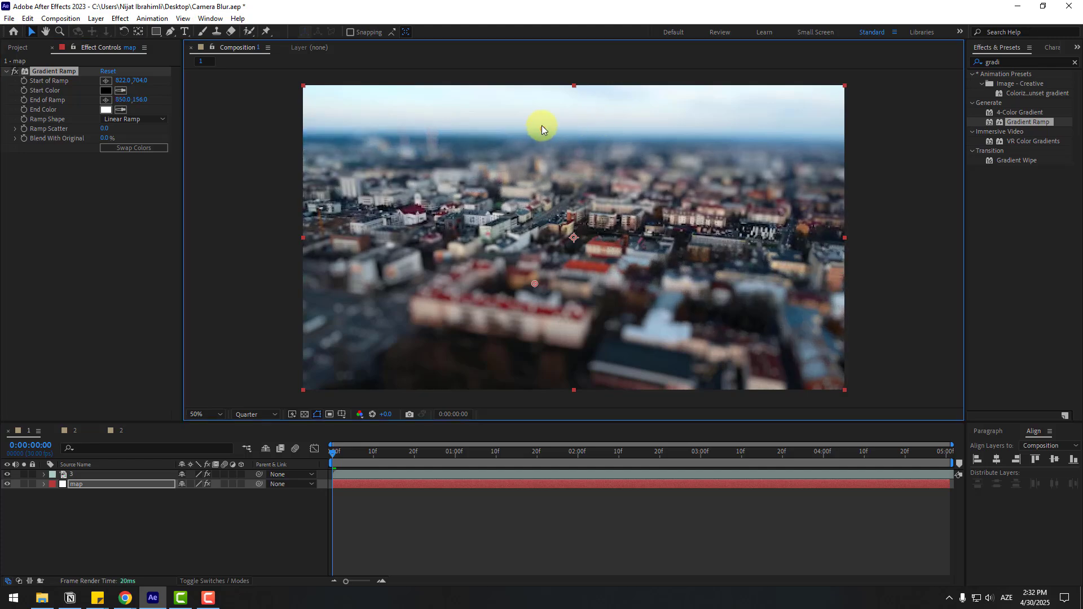
{"action": "left_click_drag", "start_coordinate": [534, 288], "coordinate": [535, 340]}
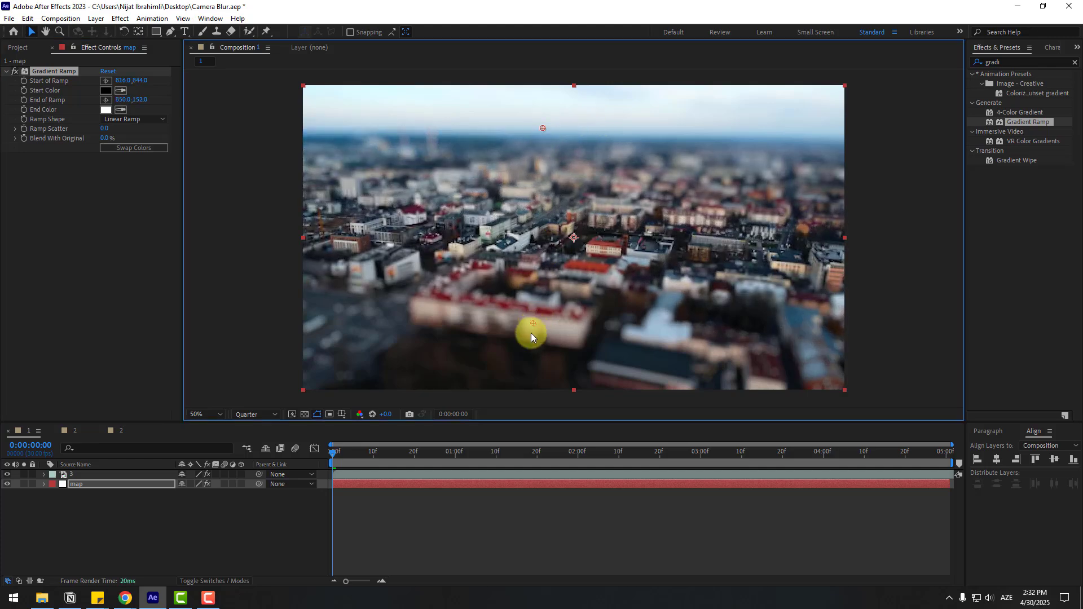
{"action": "left_click", "coordinate": [238, 414]}
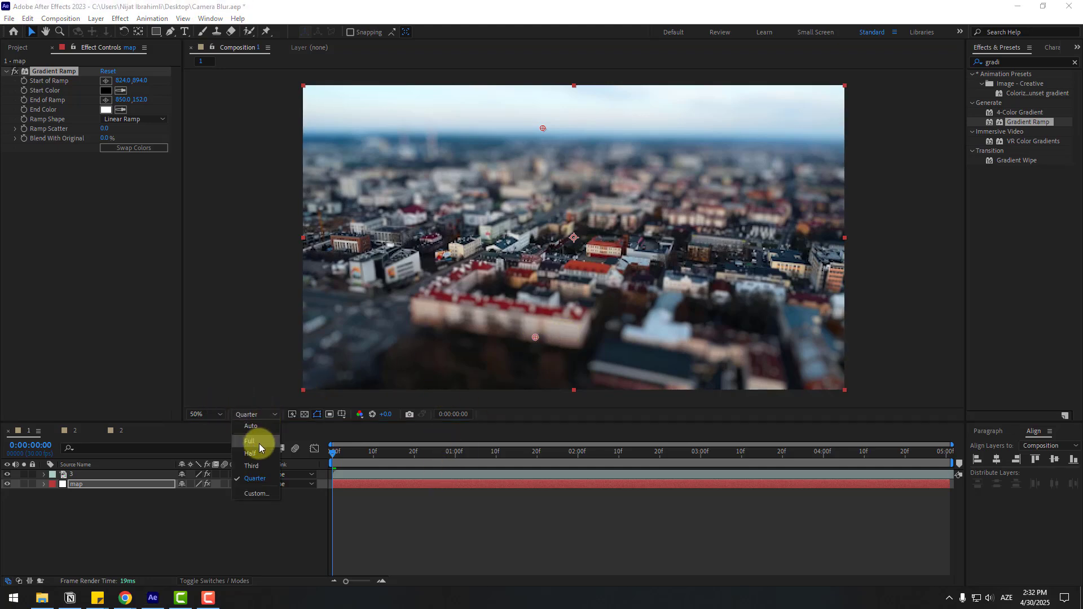
{"action": "left_click", "coordinate": [259, 444]}
{"action": "scroll", "coordinate": [402, 318], "scroll_direction": "up", "scroll_amount": 2}
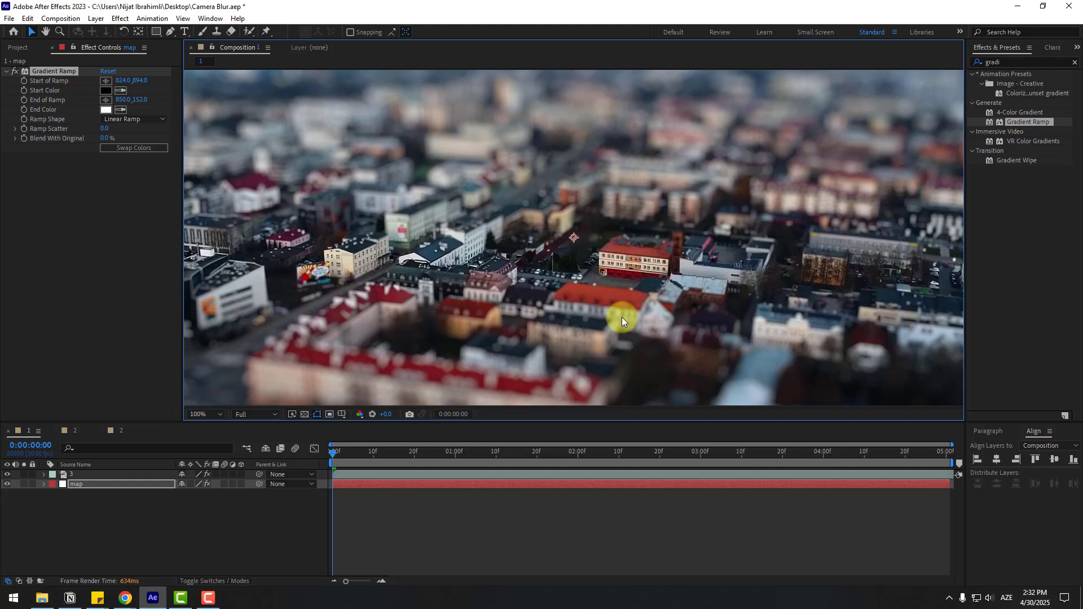
- Set the city footage's Blur Radius to 20 and Blur Focal Distance to 125
{"action": "mouse_move", "coordinate": [622, 317]}
{"action": "left_mouse_down"}
{"action": "mouse_move", "coordinate": [634, 233]}
{"action": "mouse_move", "coordinate": [536, 339]}
{"action": "mouse_move", "coordinate": [550, 283]}
{"action": "left_mouse_up"}
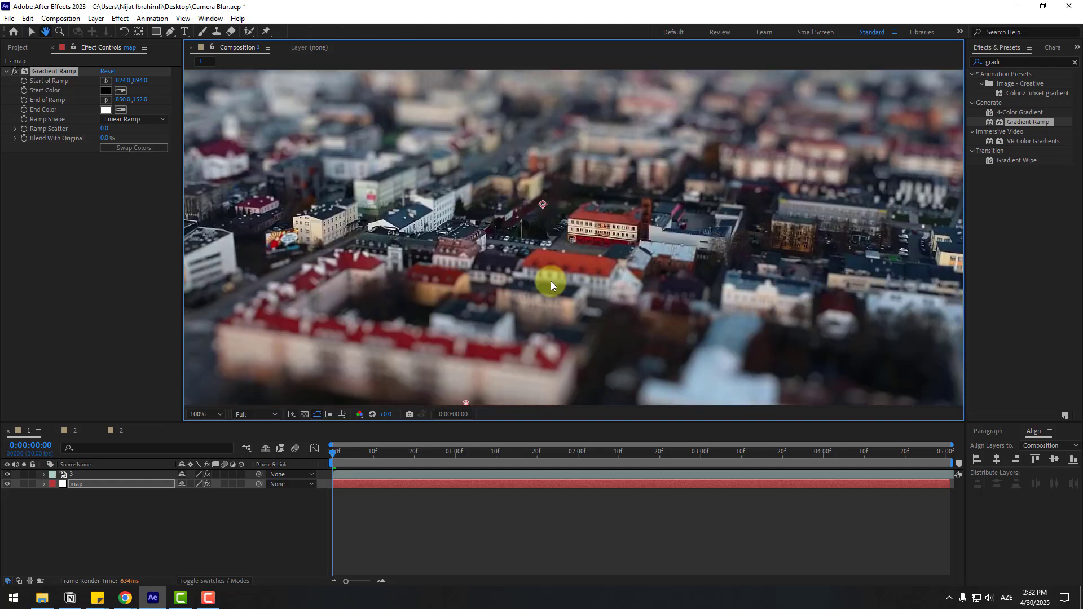
{"action": "scroll", "coordinate": [565, 287], "scroll_direction": "down", "scroll_amount": 2}
{"action": "left_click", "coordinate": [120, 475]}
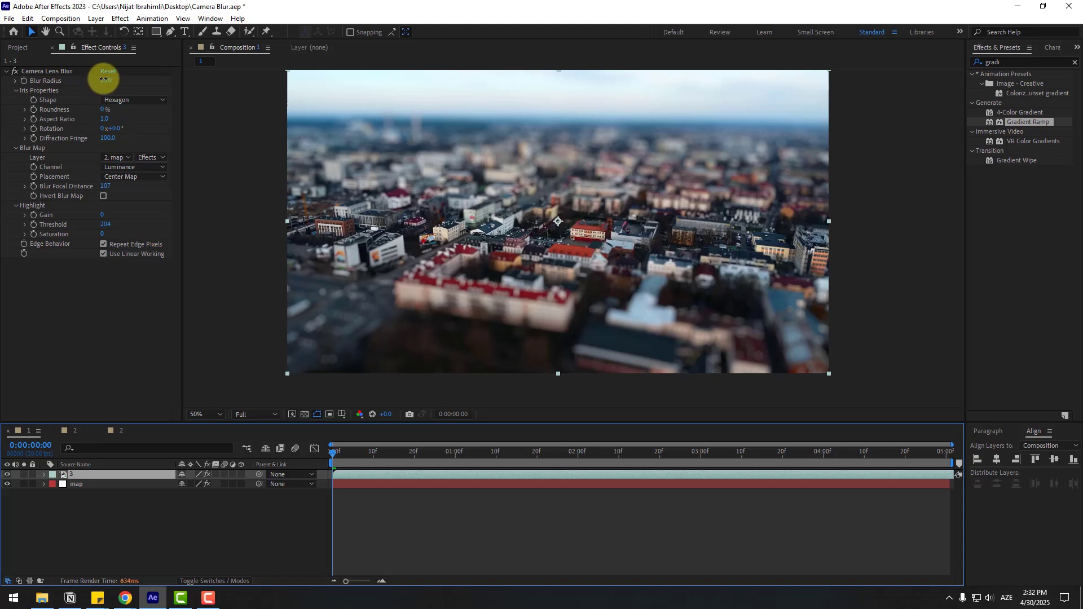
{"action": "left_click", "coordinate": [105, 81]}
{"action": "type", "text": "20"}
{"action": "key", "text": "Return"}
{"action": "type", "text": "125"}
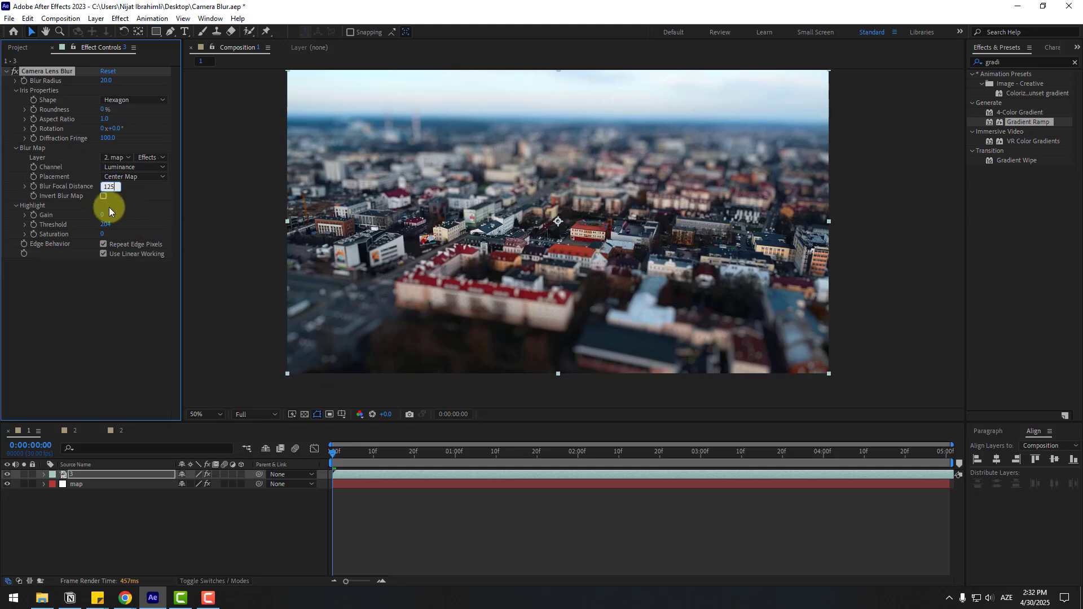
{"action": "key", "text": "Return"}
{"action": "scroll", "coordinate": [474, 208], "scroll_direction": "up", "scroll_amount": 2}
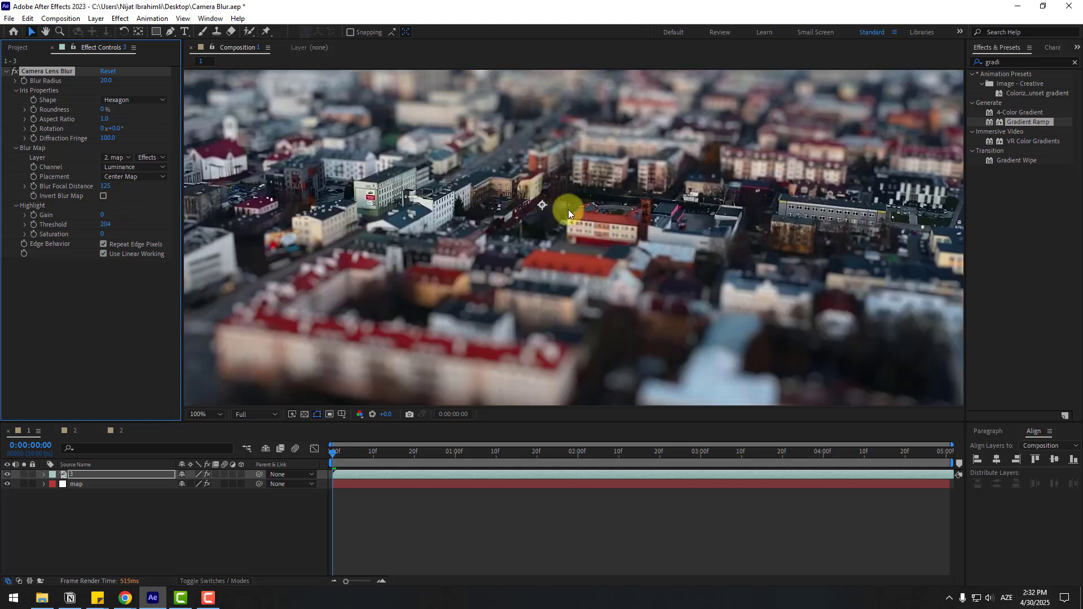
- Pan the zoomed preview, fit the frame to view, and play back the tilt-shift result
{"action": "mouse_move", "coordinate": [675, 231]}
{"action": "left_mouse_down"}
{"action": "mouse_move", "coordinate": [722, 306]}
{"action": "mouse_move", "coordinate": [728, 229]}
{"action": "left_mouse_up"}
{"action": "key", "text": "shift+/"}
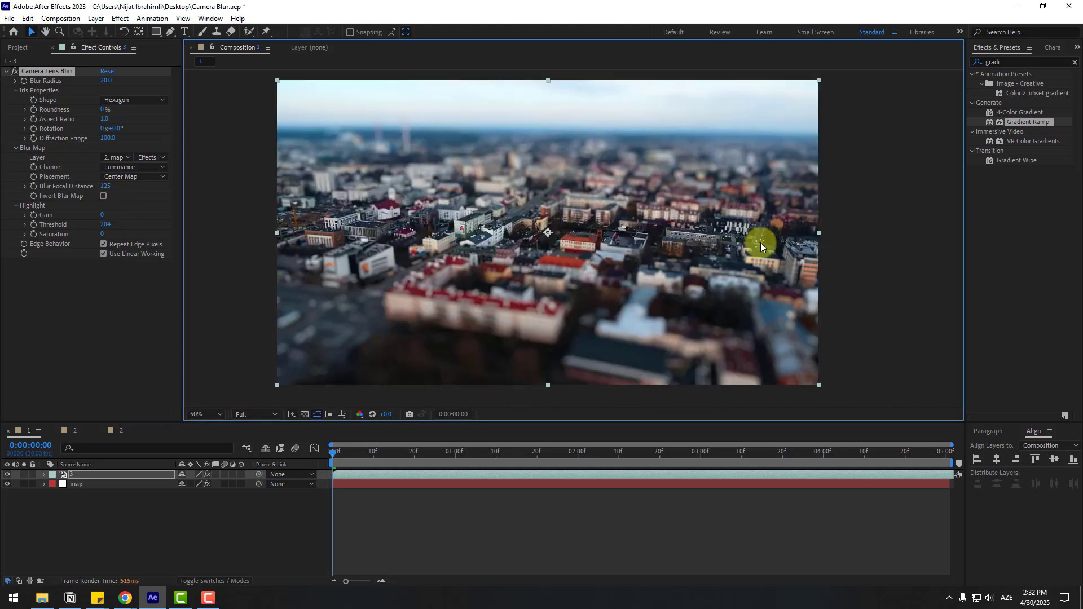
{"action": "key", "text": "v"}
{"action": "key", "text": "space"}
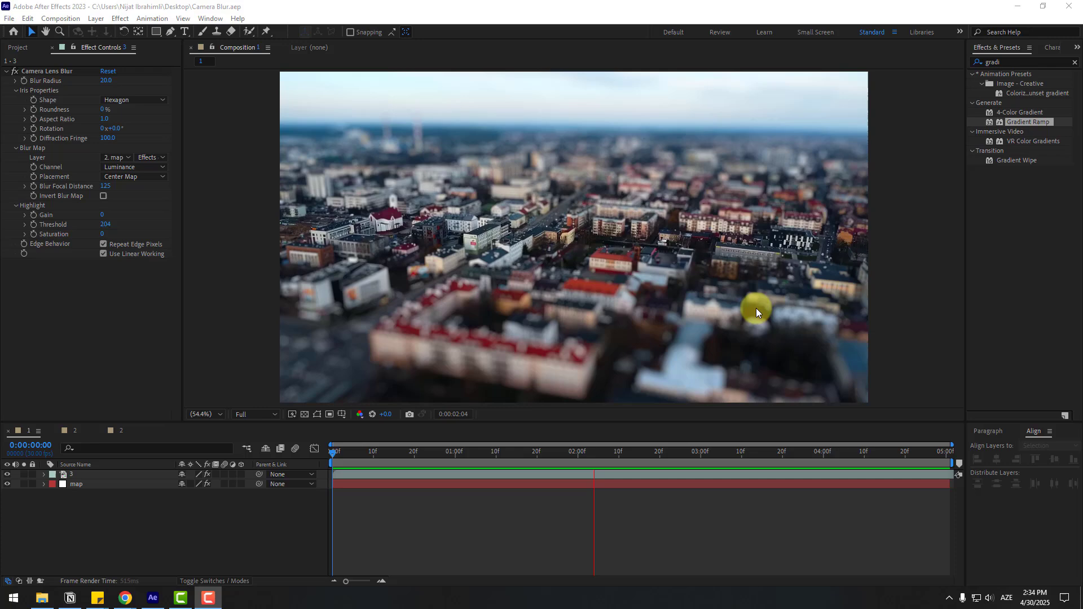
{"action": "scroll", "coordinate": [755, 307], "scroll_direction": "up", "scroll_amount": 2}
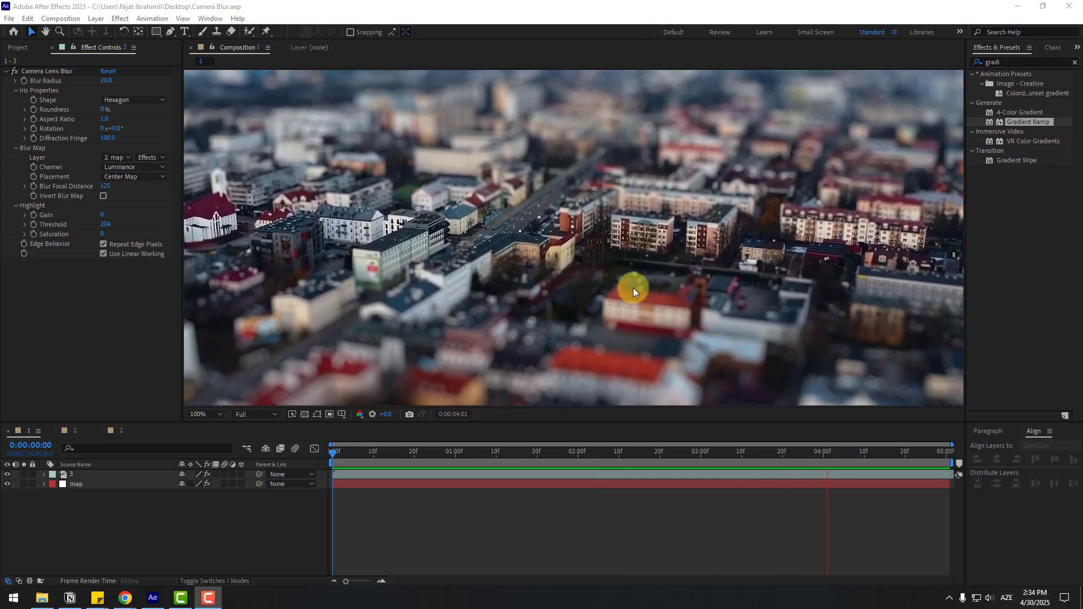
{"action": "scroll", "coordinate": [373, 213], "scroll_direction": "down", "scroll_amount": 2}
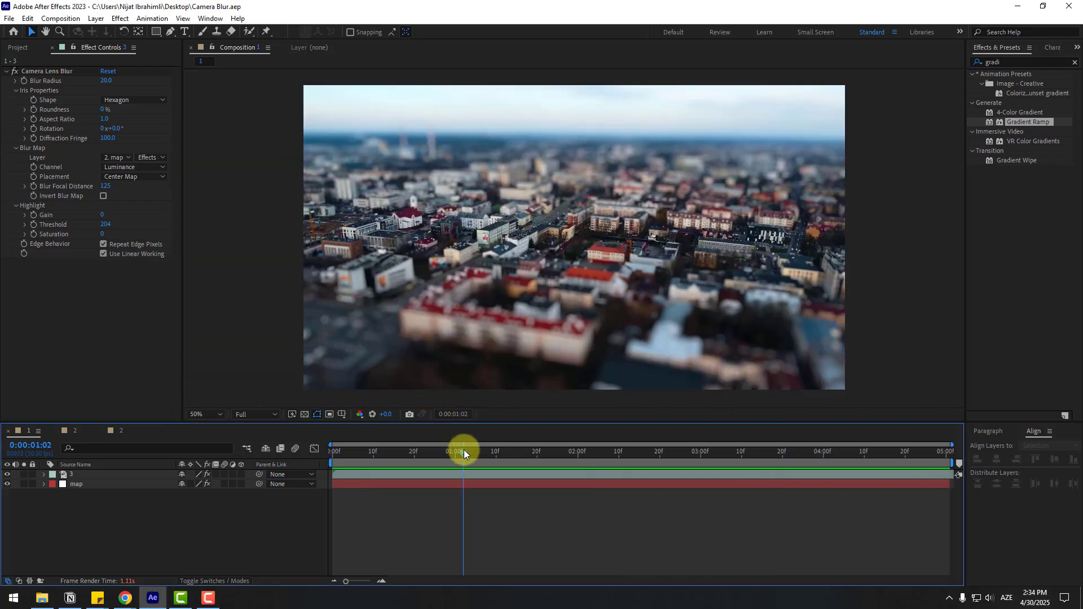
{"action": "left_click", "coordinate": [71, 485]}
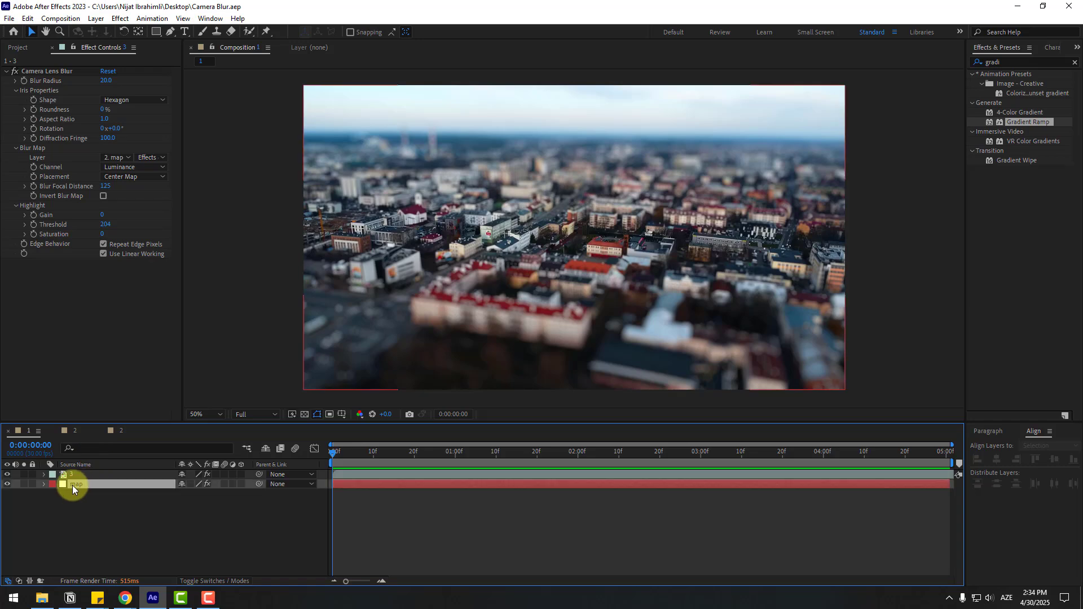
- In the street plaza comp, paste the map layer below the footage and add Camera Lens Blur
{"action": "left_click", "coordinate": [73, 431]}
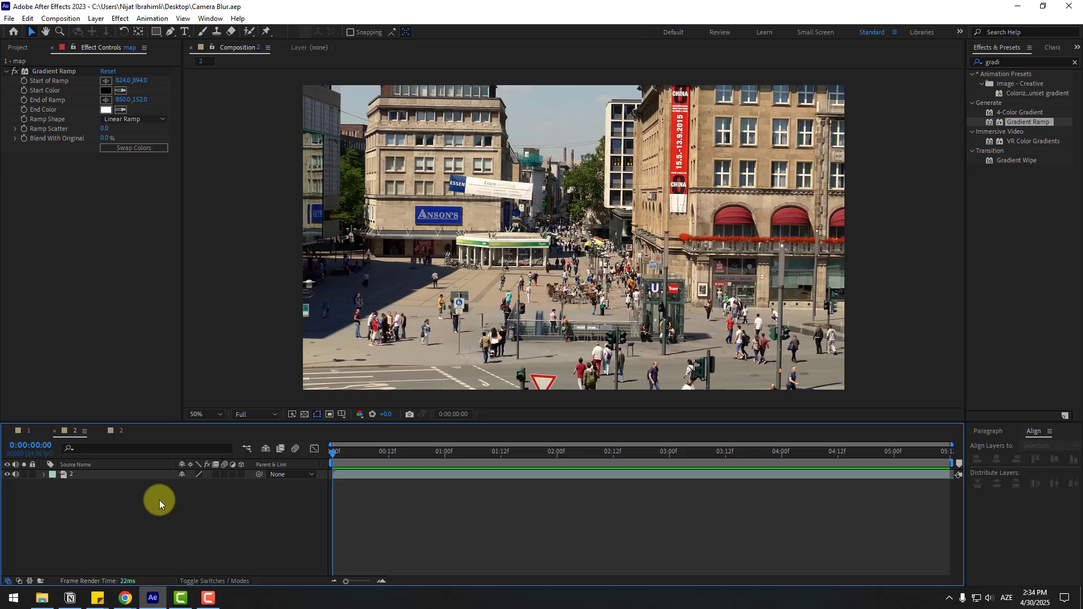
{"action": "key", "text": "ctrl+v"}
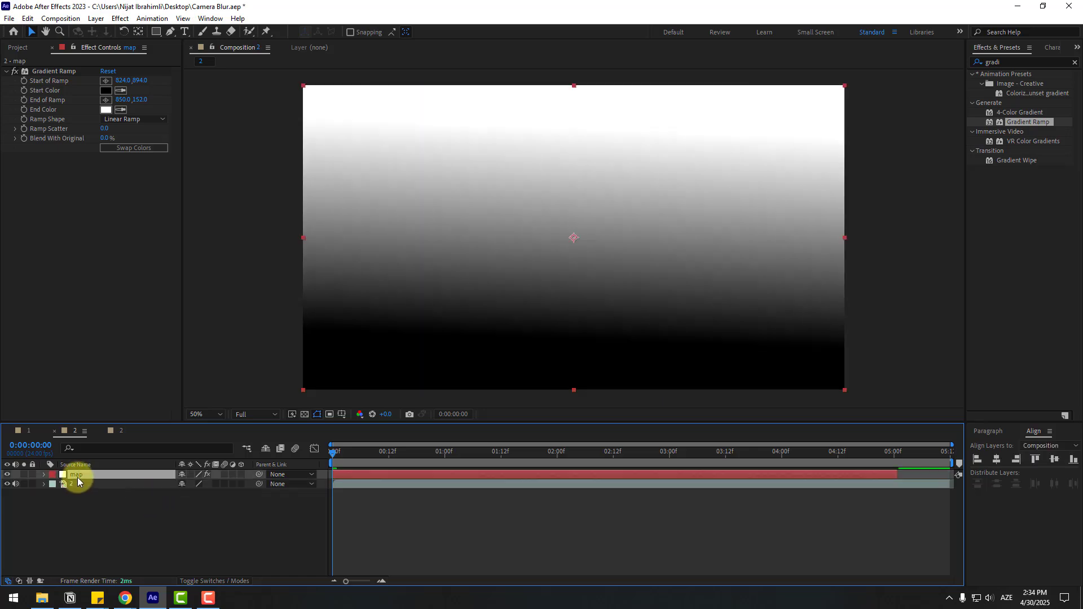
{"action": "left_click_drag", "start_coordinate": [77, 477], "coordinate": [85, 493]}
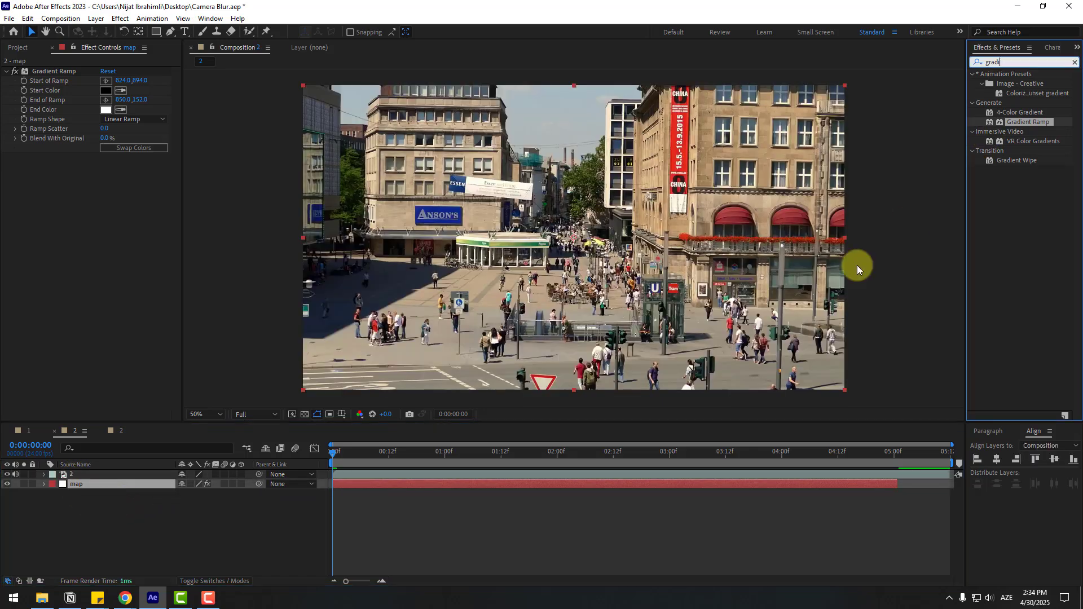
{"action": "key", "text": "BackSpace"}
{"action": "key", "text": "BackSpace"}
{"action": "key", "text": "BackSpace"}
{"action": "type", "text": "camera"}
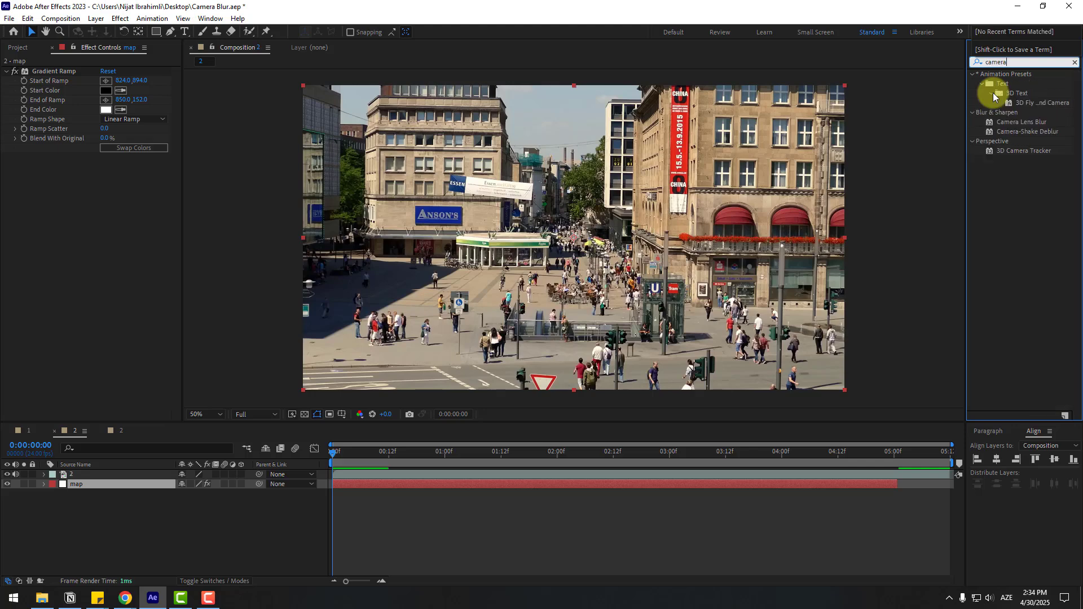
{"action": "left_click_drag", "start_coordinate": [1010, 85], "coordinate": [87, 474]}
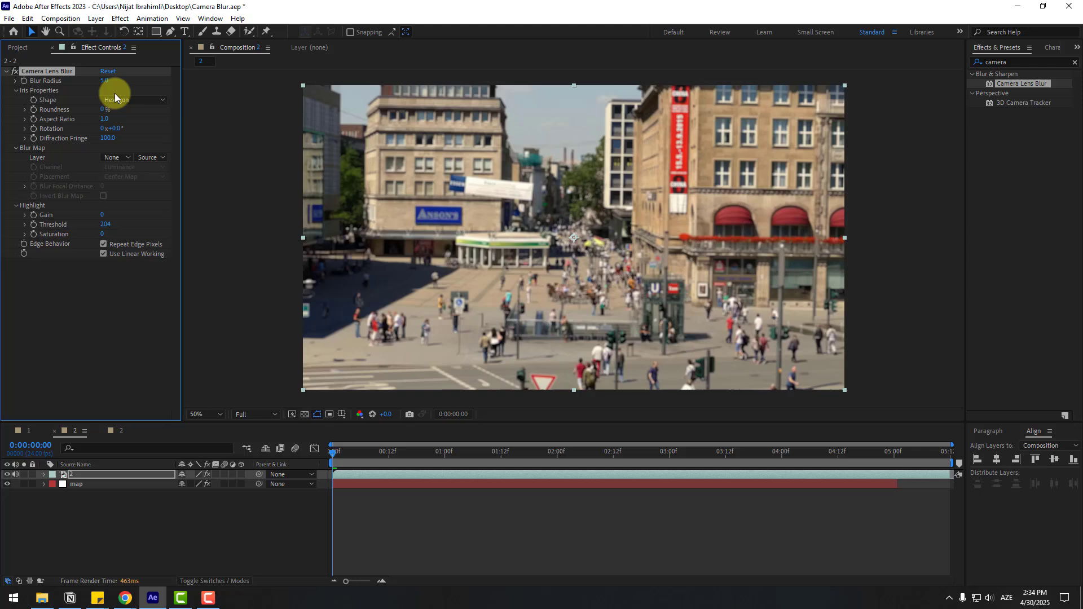
- Set Blur Radius to 25 and Blur Map Layer to '2. map' using Effects & Masks
{"action": "left_click", "coordinate": [106, 80]}
{"action": "type", "text": "25"}
{"action": "key", "text": "Return"}
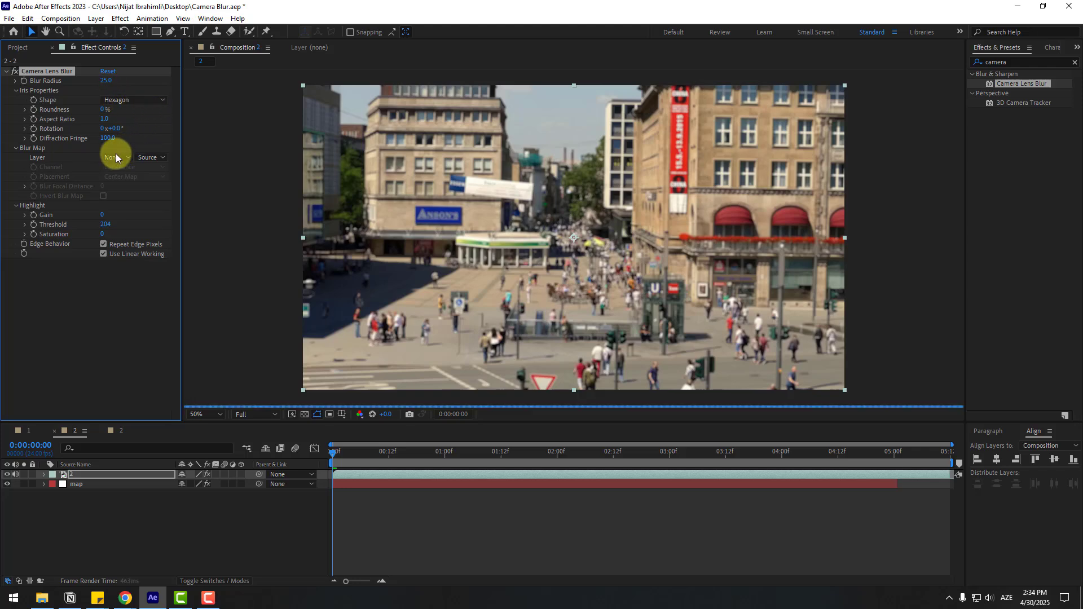
{"action": "left_click", "coordinate": [115, 156]}
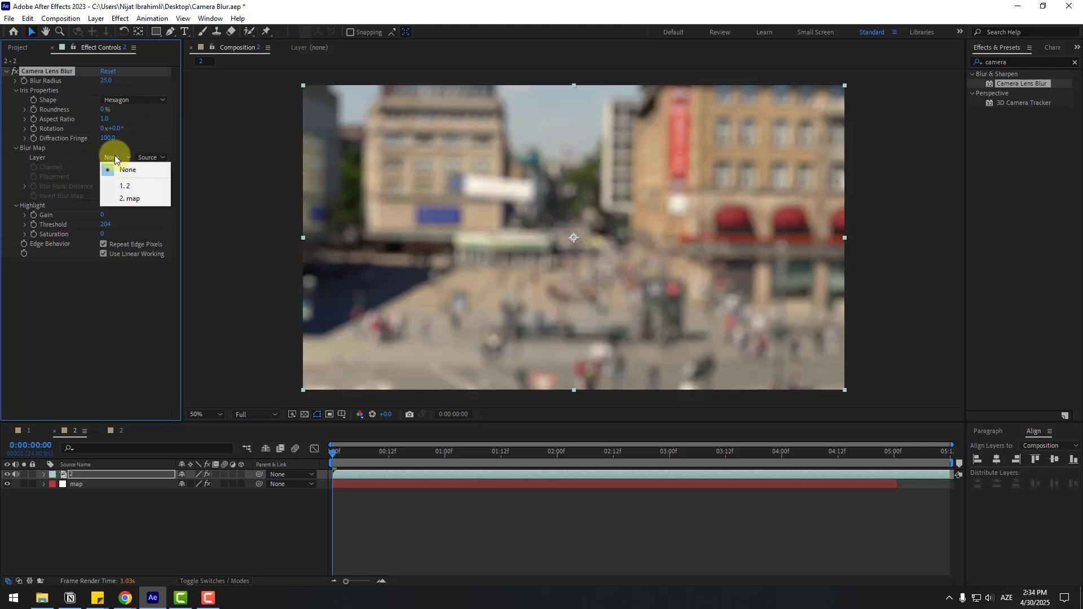
{"action": "left_click", "coordinate": [140, 200]}
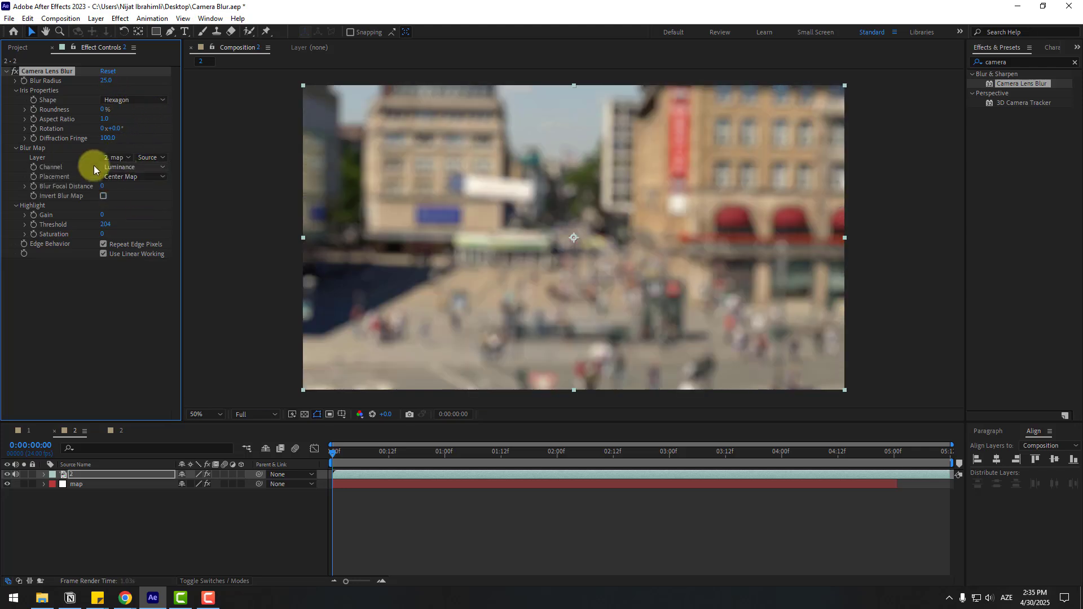
{"action": "left_click", "coordinate": [148, 158]}
{"action": "left_click", "coordinate": [174, 197]}
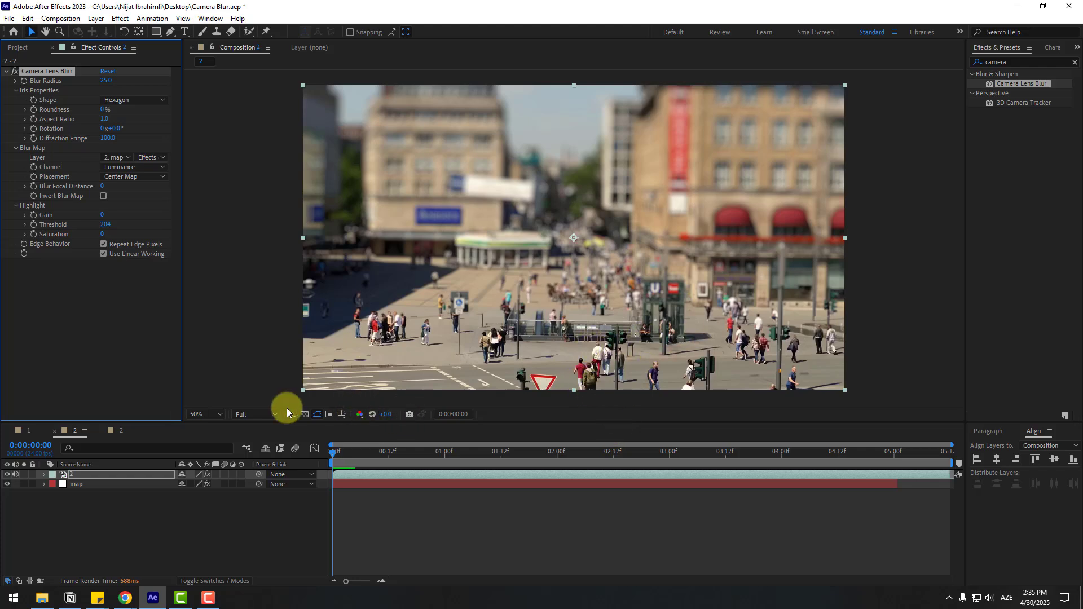
- Set preview resolution to Quarter, keep the blur map uninverted, and set focal distance to 0
{"action": "left_click", "coordinate": [256, 413]}
{"action": "left_click", "coordinate": [253, 479]}
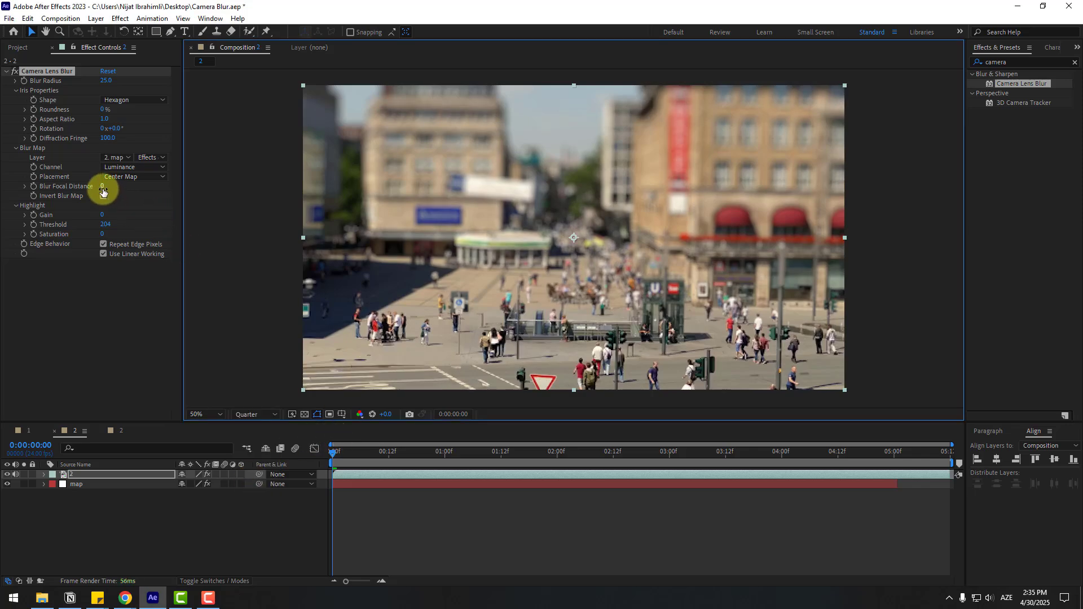
{"action": "left_click", "coordinate": [102, 194]}
{"action": "left_click", "coordinate": [103, 196]}
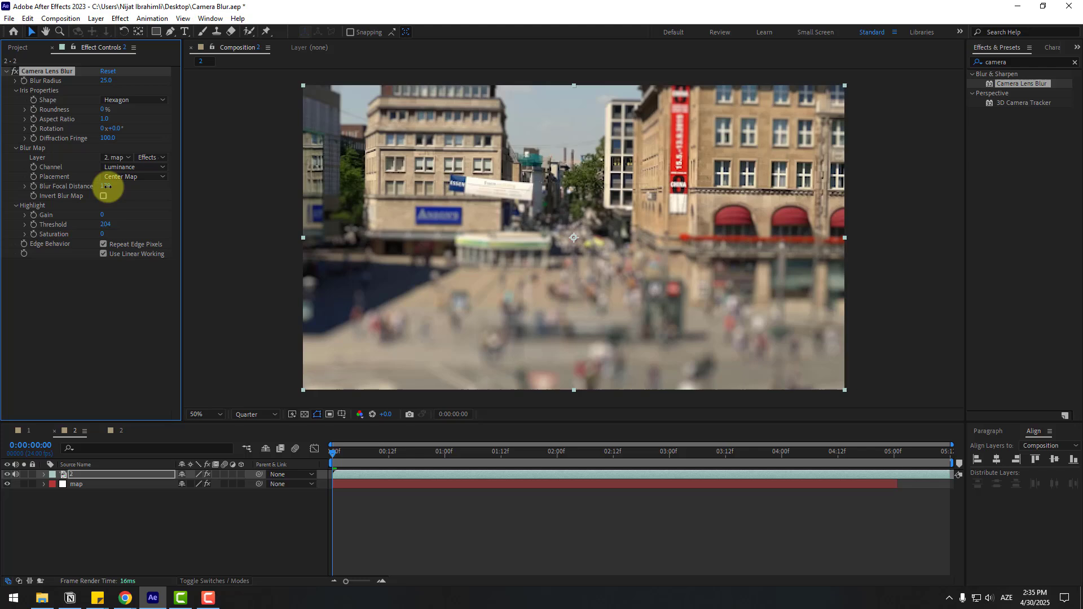
{"action": "left_click", "coordinate": [103, 196]}
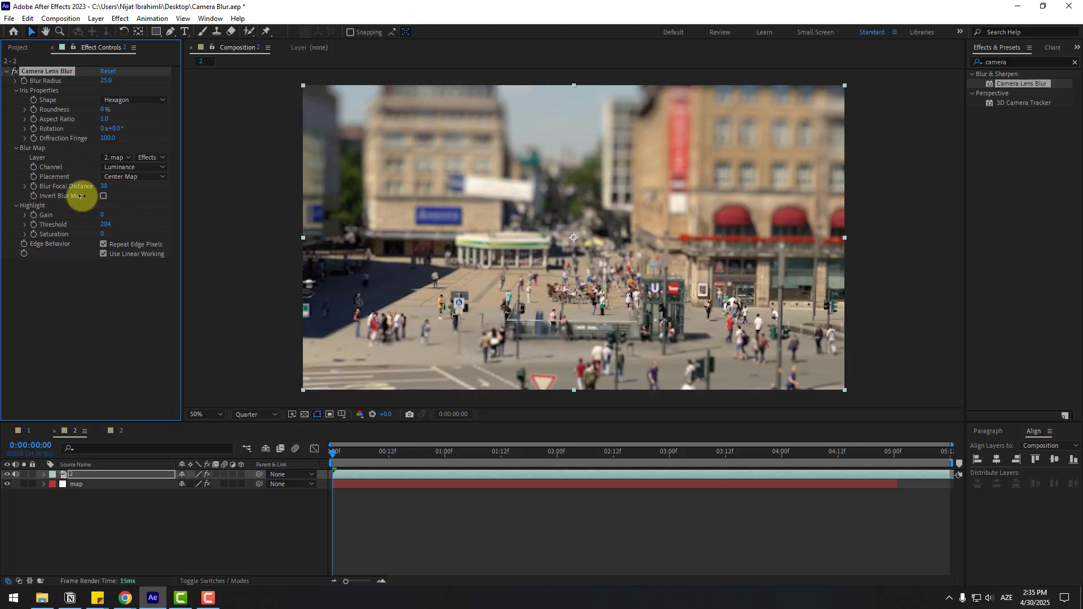
{"action": "left_click_drag", "start_coordinate": [77, 197], "coordinate": [64, 202]}
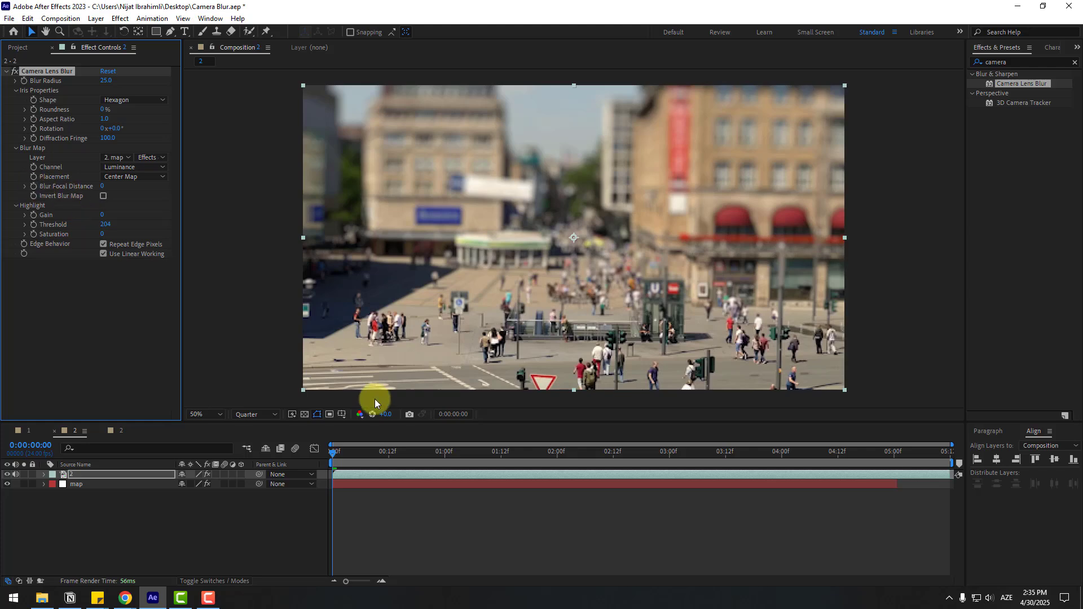
- Keyframe Blur Focal Distance up to 138 at 1:12 and play back the focus shift
{"action": "left_click", "coordinate": [345, 446]}
{"action": "key", "text": "space"}
{"action": "left_click", "coordinate": [35, 187]}
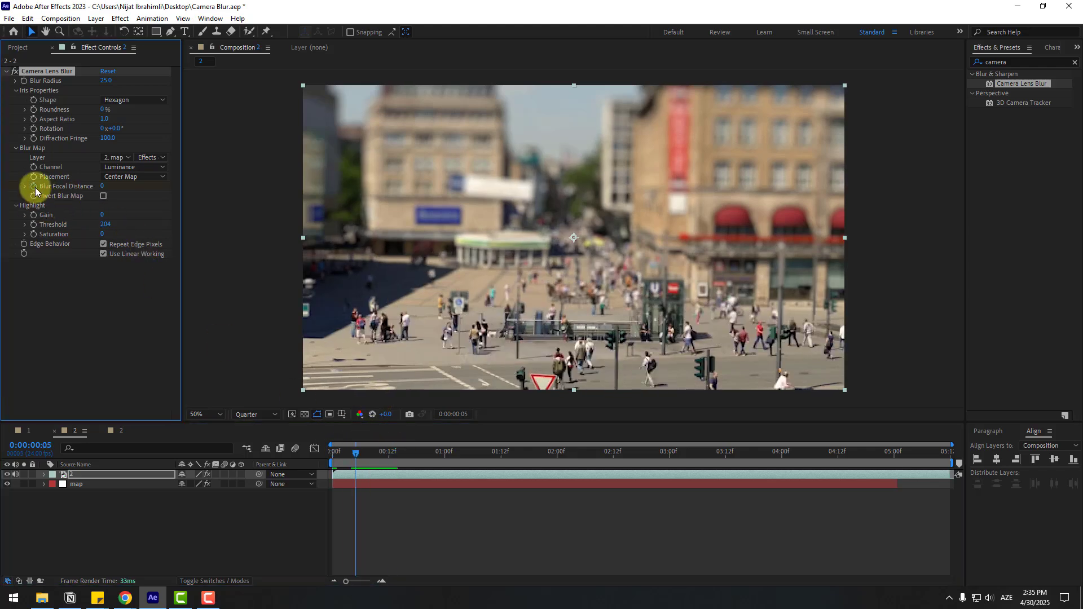
{"action": "left_click_drag", "start_coordinate": [455, 451], "coordinate": [499, 454]}
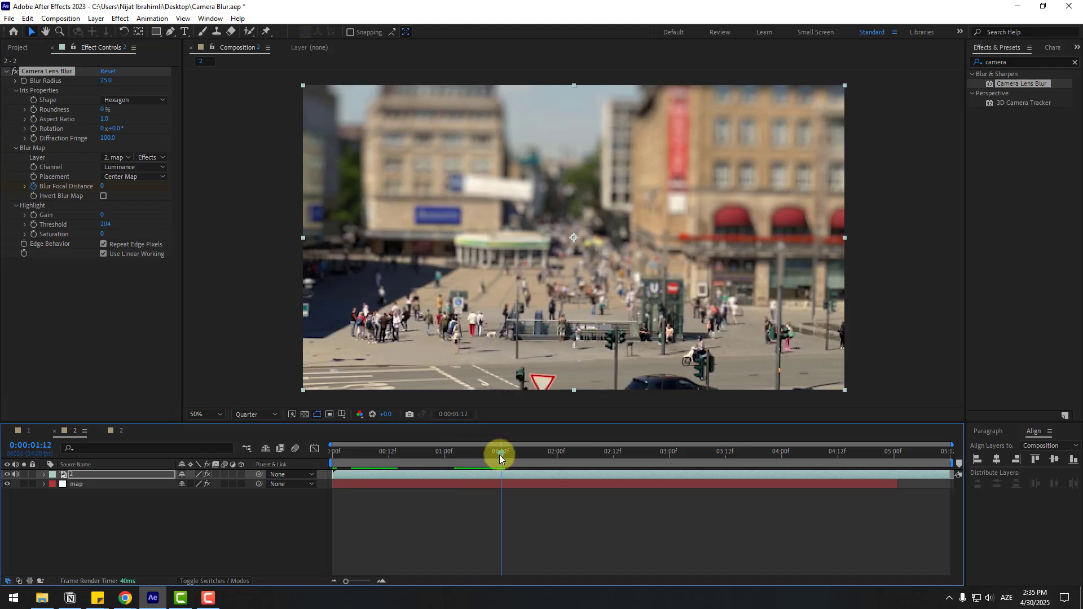
{"action": "mouse_move", "coordinate": [102, 188]}
{"action": "left_mouse_down"}
{"action": "mouse_move", "coordinate": [144, 183]}
{"action": "mouse_move", "coordinate": [133, 186]}
{"action": "left_mouse_up"}
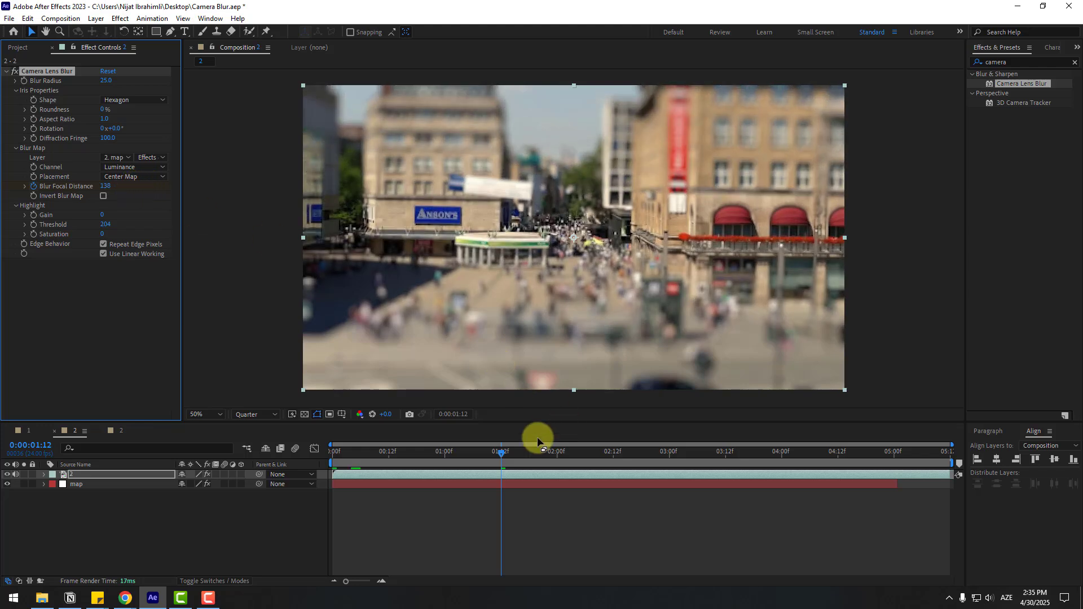
{"action": "left_click", "coordinate": [518, 475]}
{"action": "key", "text": "u"}
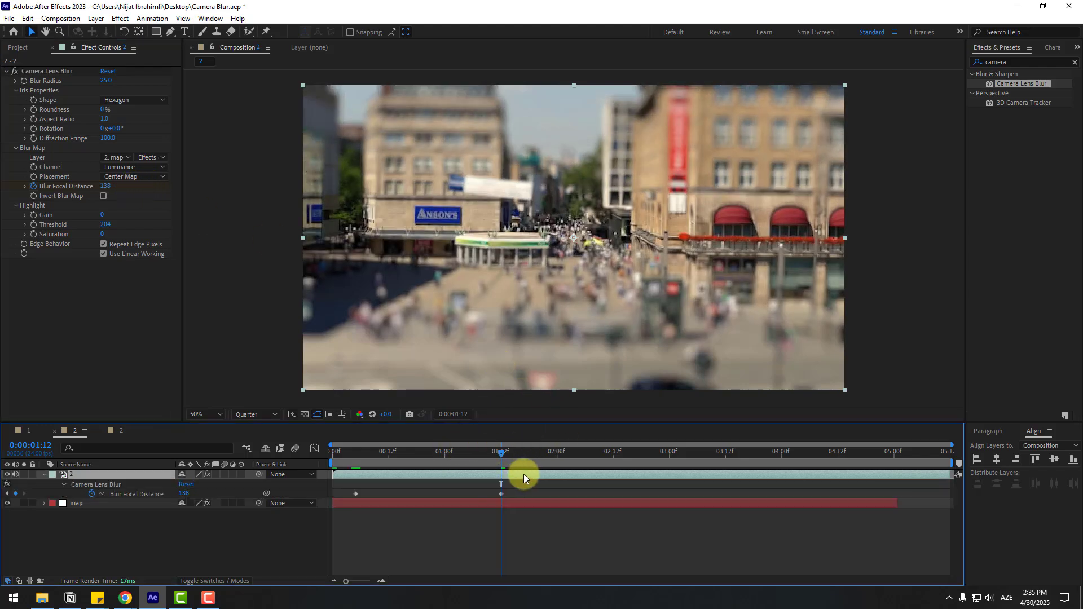
{"action": "key", "text": "space"}
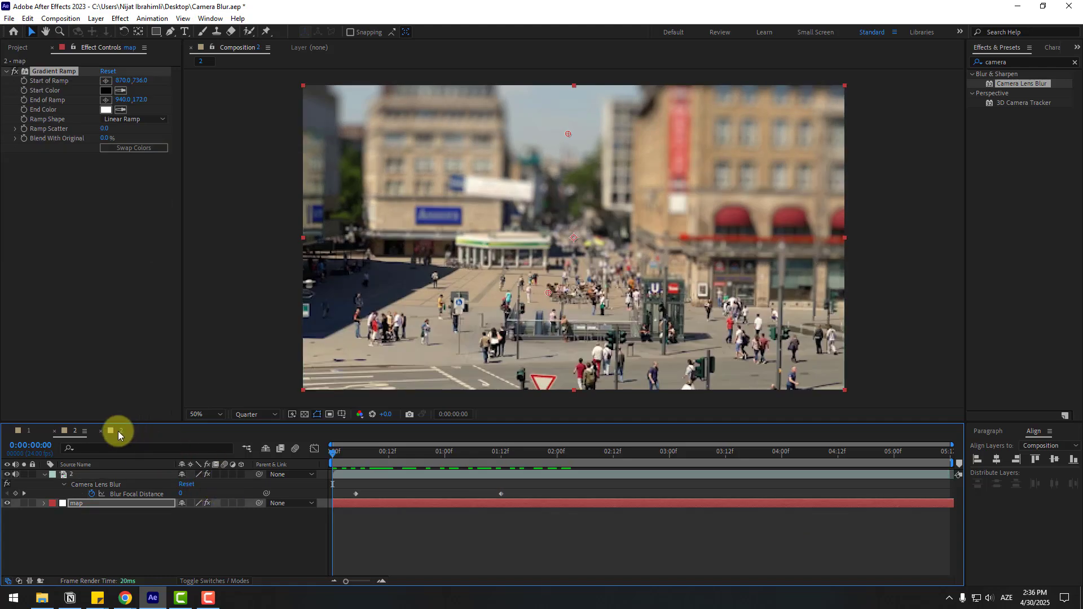
- Paste a full-length map layer beneath the beach footage and apply Camera Lens Blur to the footage
{"action": "left_click", "coordinate": [117, 431]}
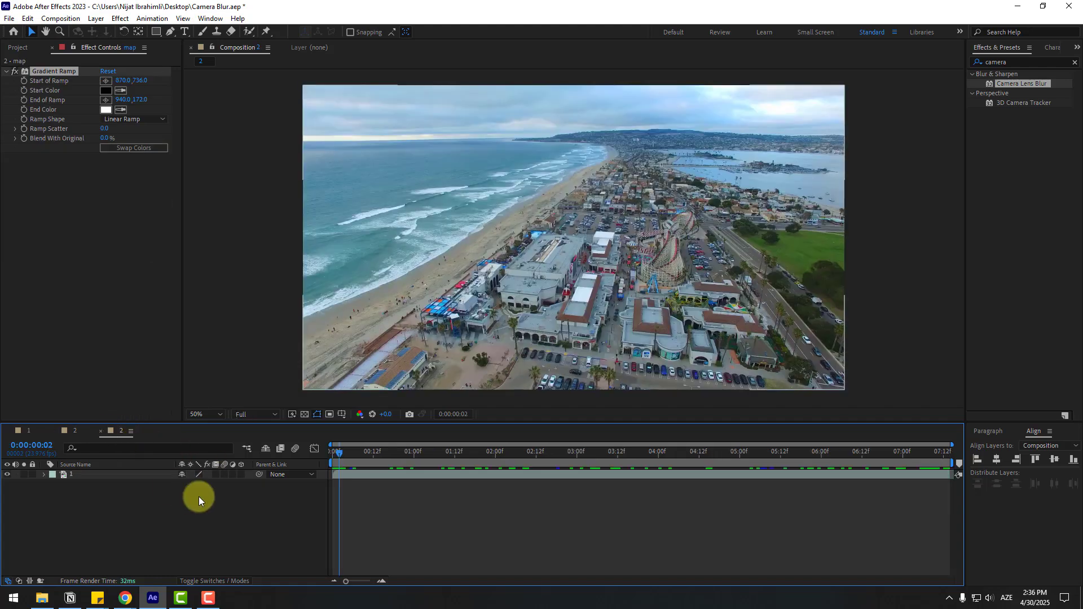
{"action": "key", "text": "ctrl+v"}
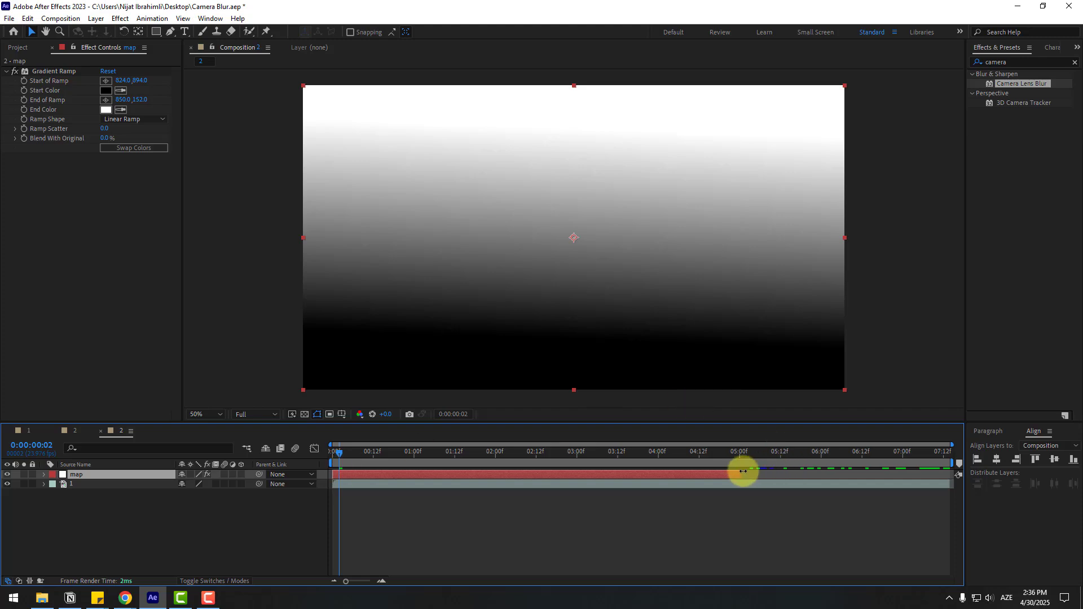
{"action": "left_click_drag", "start_coordinate": [743, 471], "coordinate": [1003, 472]}
{"action": "left_click_drag", "start_coordinate": [74, 475], "coordinate": [111, 504]}
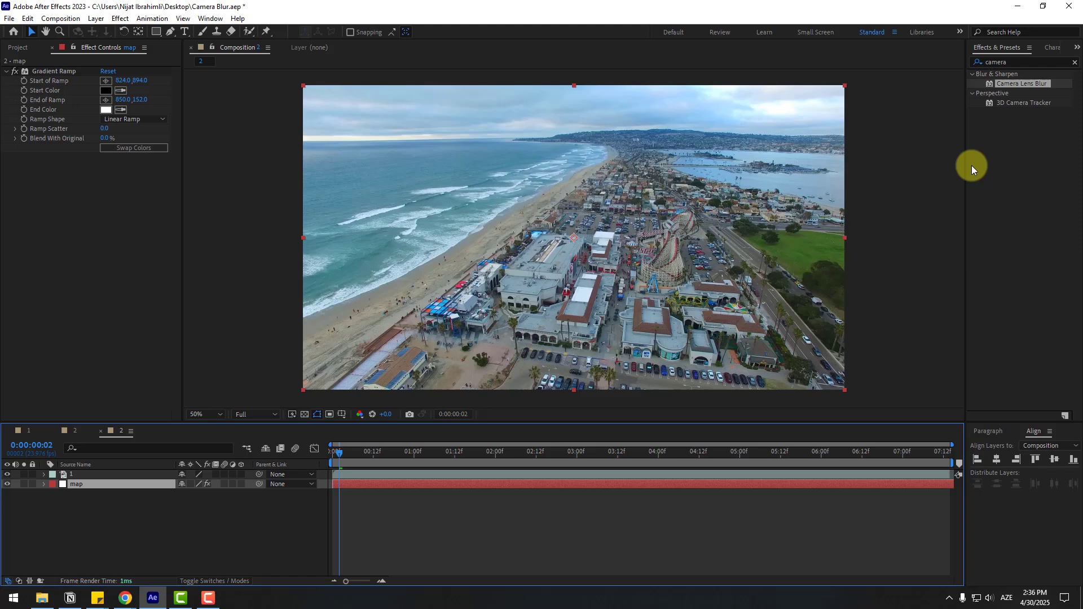
{"action": "left_click_drag", "start_coordinate": [1029, 89], "coordinate": [92, 477]}
- Set the beach footage's Blur Radius to 25 and its blur map to '2. map' with Effects & Masks
{"action": "left_click", "coordinate": [104, 478]}
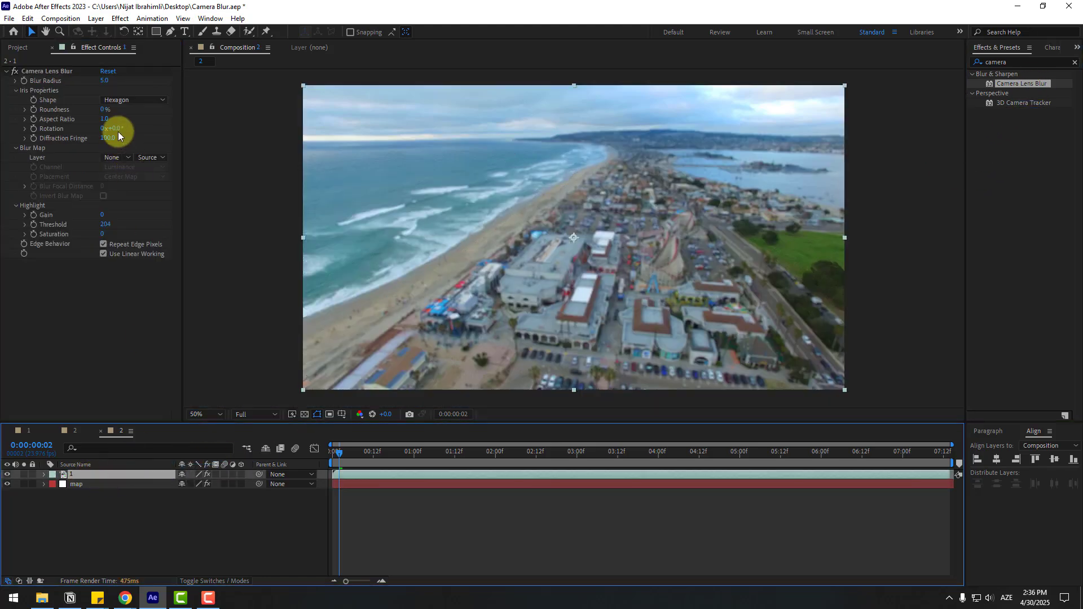
{"action": "left_click", "coordinate": [106, 81]}
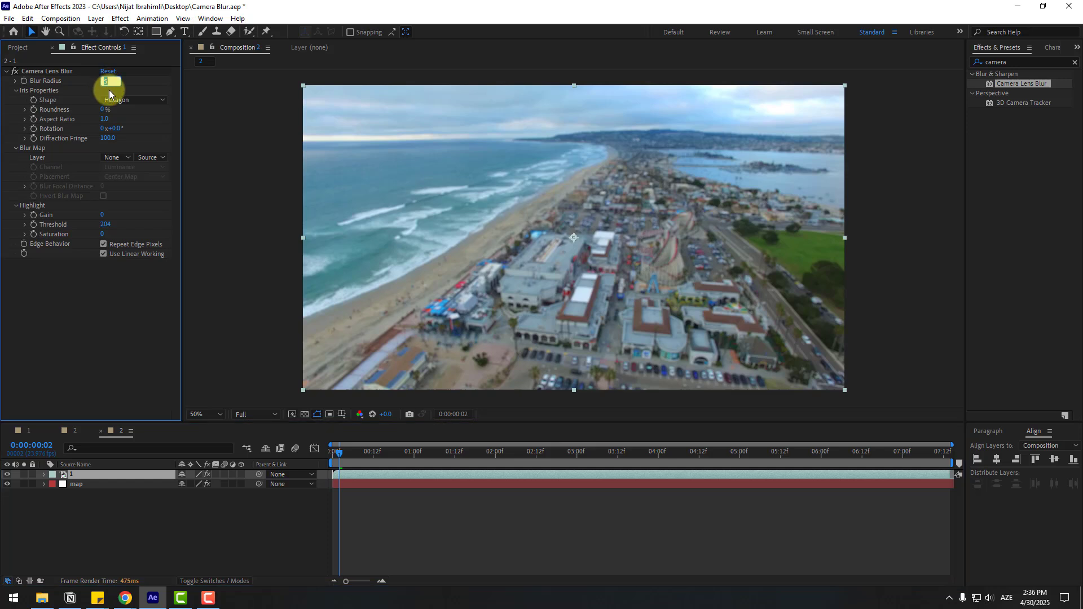
{"action": "type", "text": "25"}
{"action": "key", "text": "Return"}
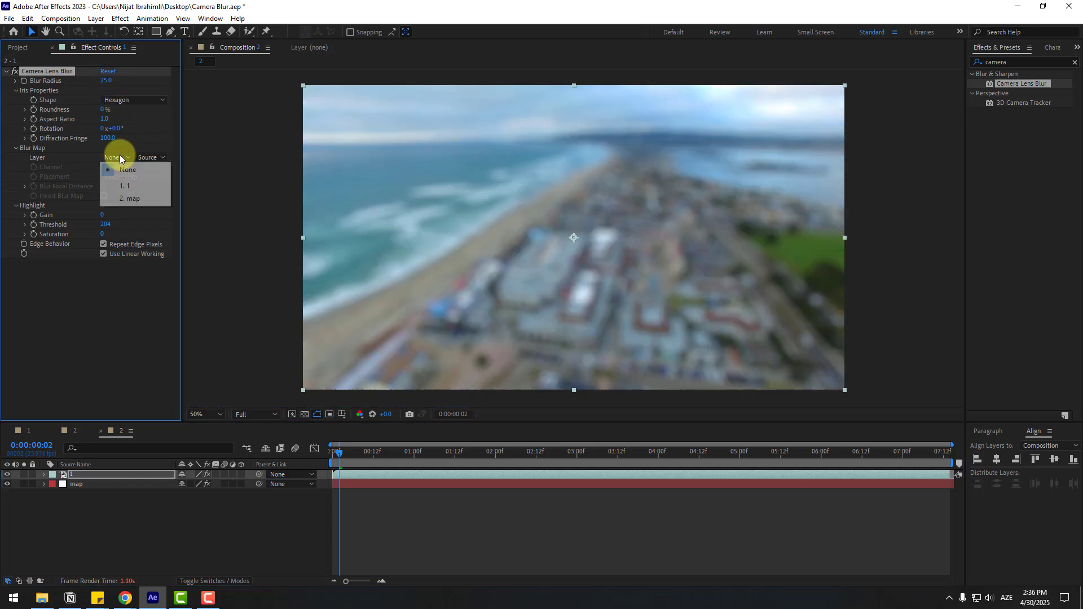
{"action": "left_click", "coordinate": [120, 156]}
{"action": "left_click", "coordinate": [123, 198]}
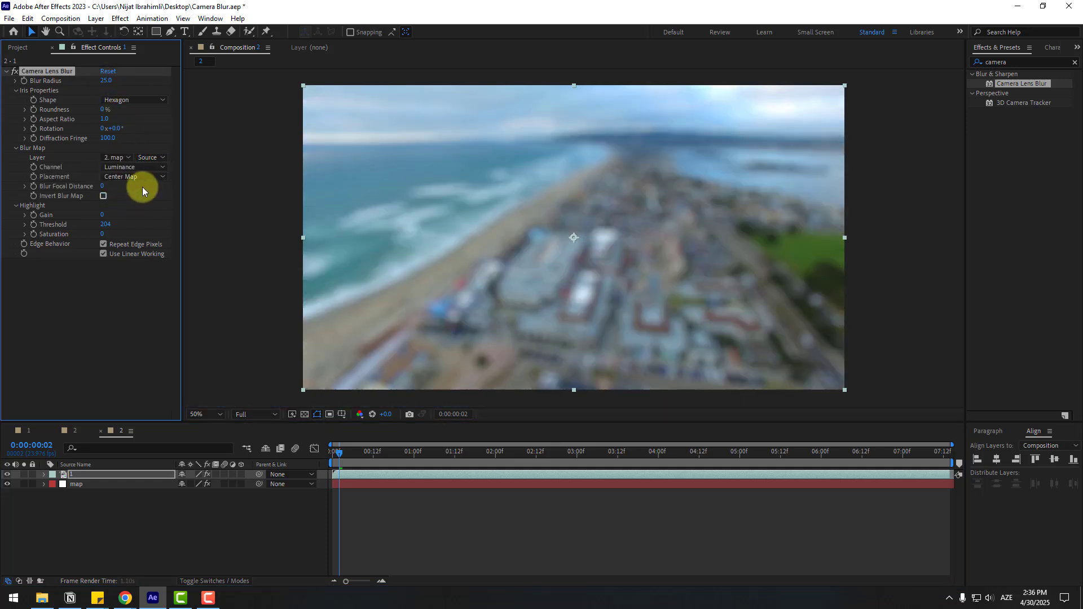
{"action": "left_click", "coordinate": [147, 157]}
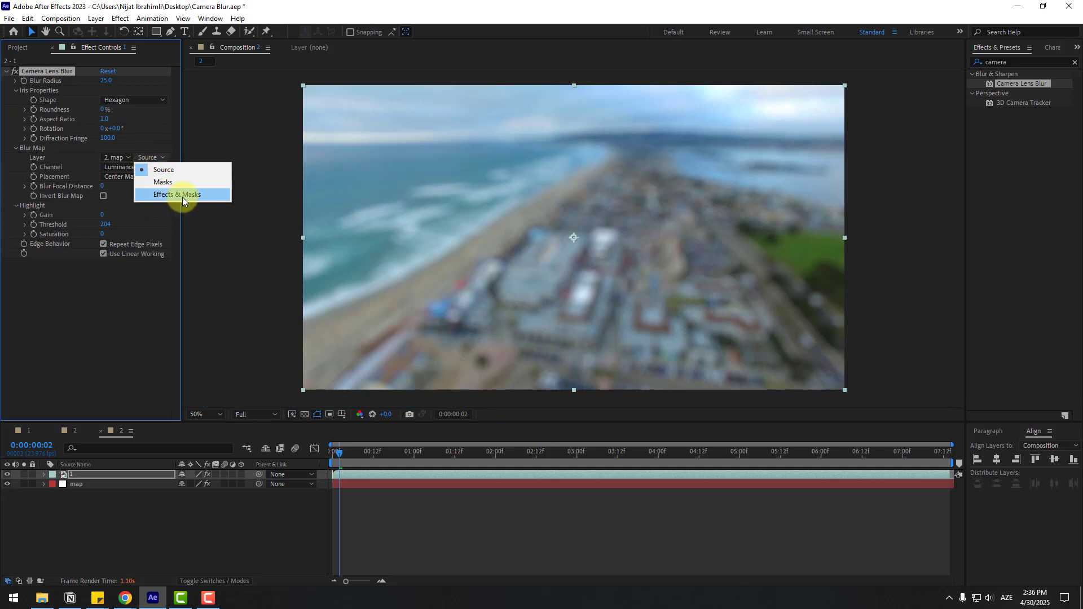
{"action": "left_click", "coordinate": [189, 195]}
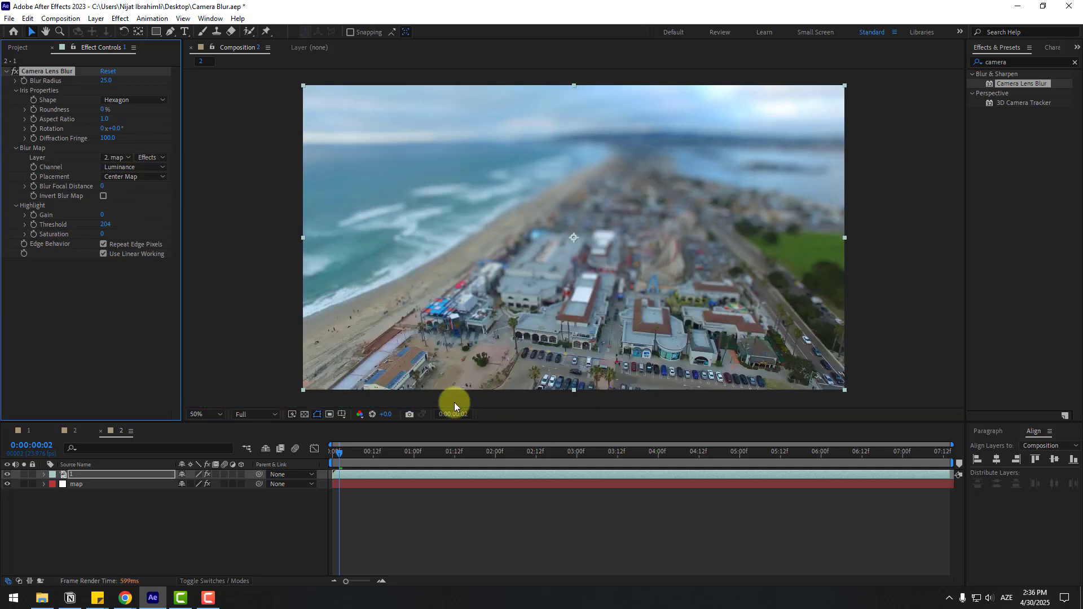
- Drop preview resolution to Quarter, tune Blur Focal Distance, and scrub through the clip to check
{"action": "left_click", "coordinate": [258, 415]}
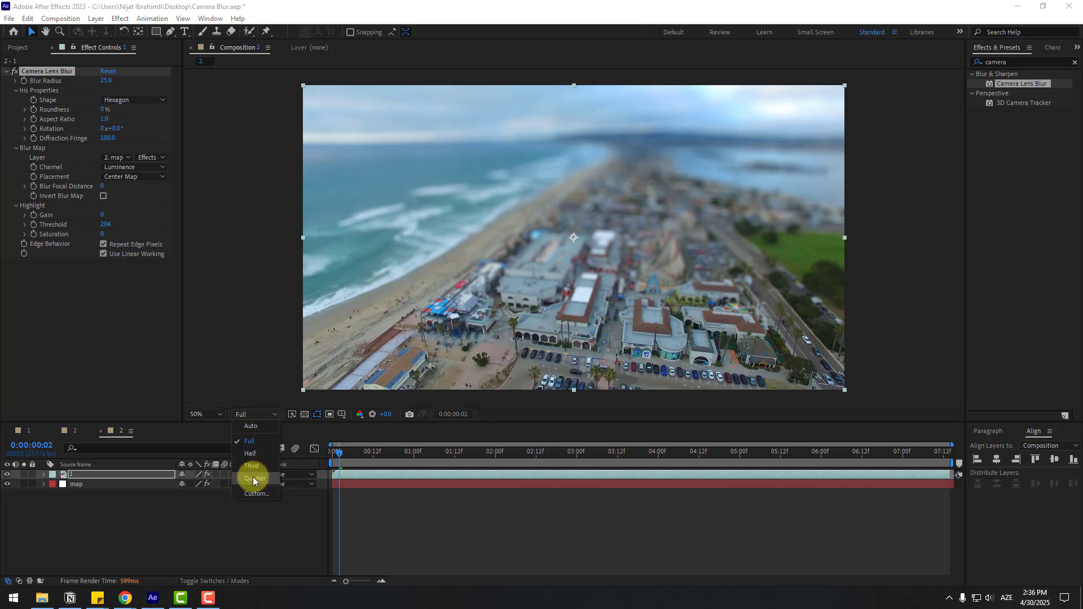
{"action": "left_click", "coordinate": [253, 476]}
{"action": "mouse_move", "coordinate": [100, 189]}
{"action": "left_mouse_down"}
{"action": "mouse_move", "coordinate": [124, 184]}
{"action": "mouse_move", "coordinate": [104, 194]}
{"action": "mouse_move", "coordinate": [113, 186]}
{"action": "left_mouse_up"}
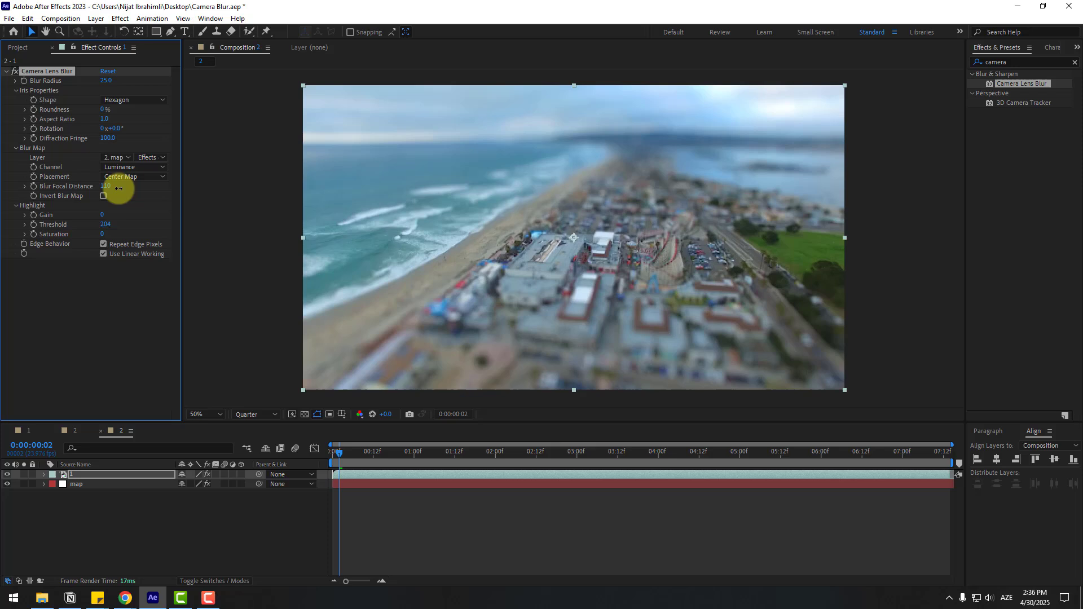
{"action": "mouse_move", "coordinate": [352, 452]}
{"action": "left_mouse_down"}
{"action": "mouse_move", "coordinate": [837, 432]}
{"action": "mouse_move", "coordinate": [705, 442]}
{"action": "left_mouse_up"}
- Reposition the map's Gradient Ramp start and end points to keep the town sharp, then return to frame 0
{"action": "left_click", "coordinate": [80, 485]}
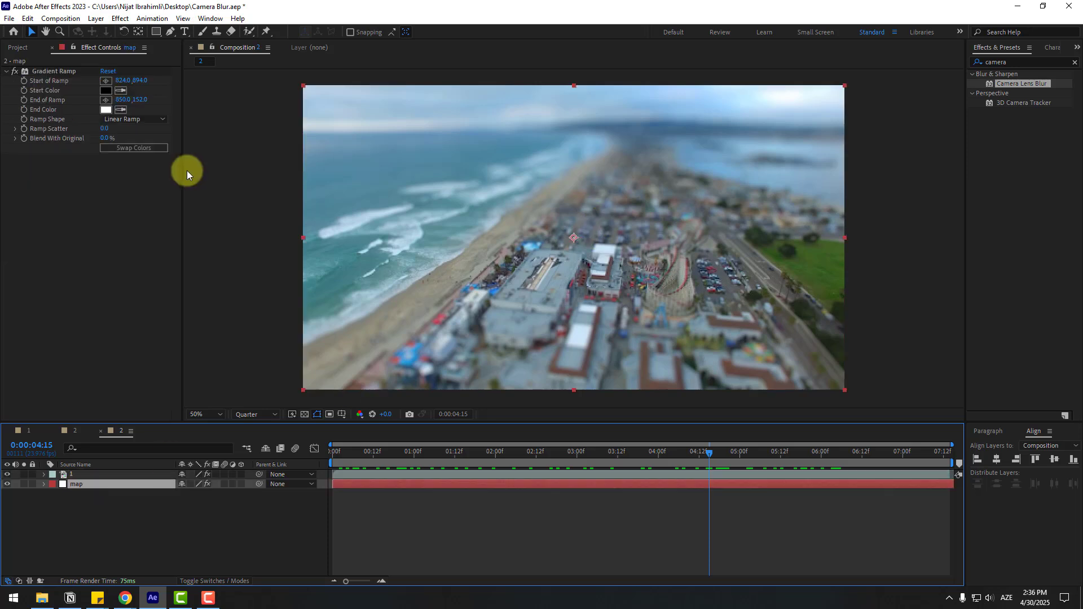
{"action": "left_click", "coordinate": [52, 73]}
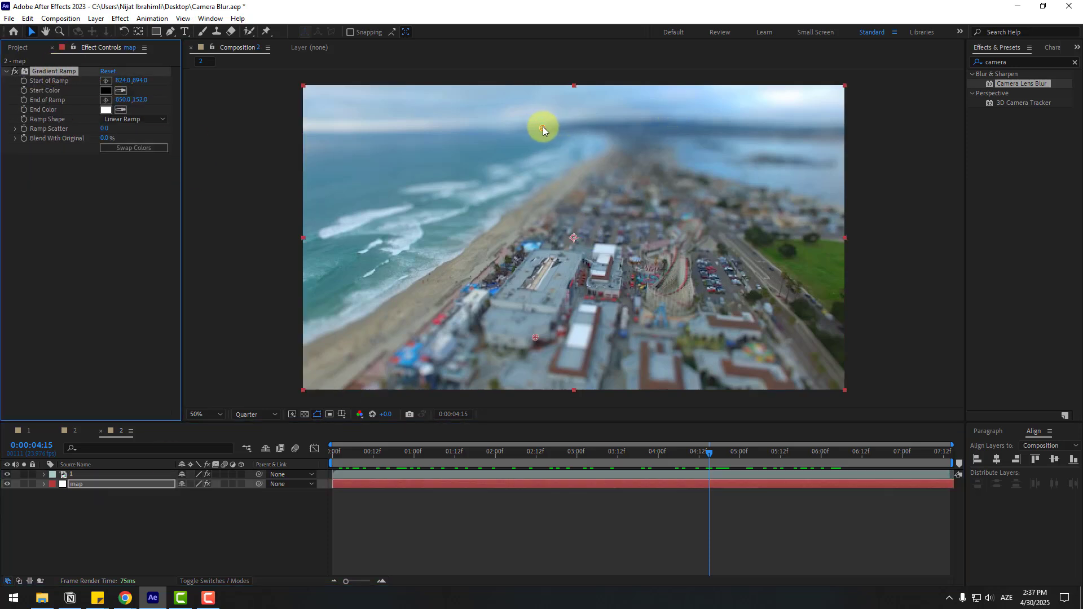
{"action": "mouse_move", "coordinate": [542, 127]}
{"action": "left_mouse_down"}
{"action": "mouse_move", "coordinate": [584, 150]}
{"action": "mouse_move", "coordinate": [628, 128]}
{"action": "mouse_move", "coordinate": [589, 188]}
{"action": "left_mouse_up"}
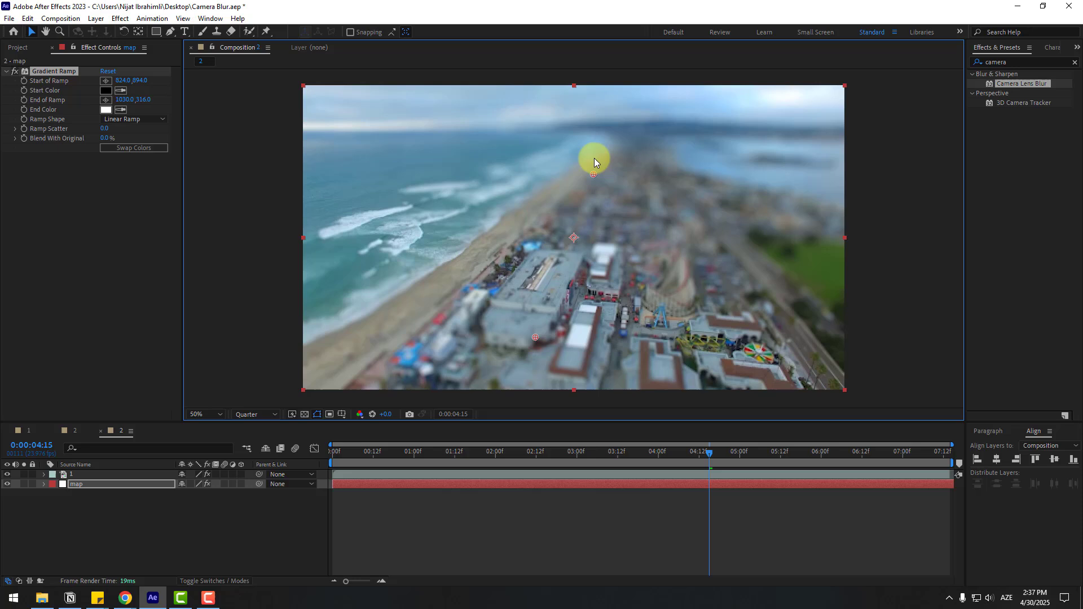
{"action": "left_click_drag", "start_coordinate": [533, 366], "coordinate": [539, 386]}
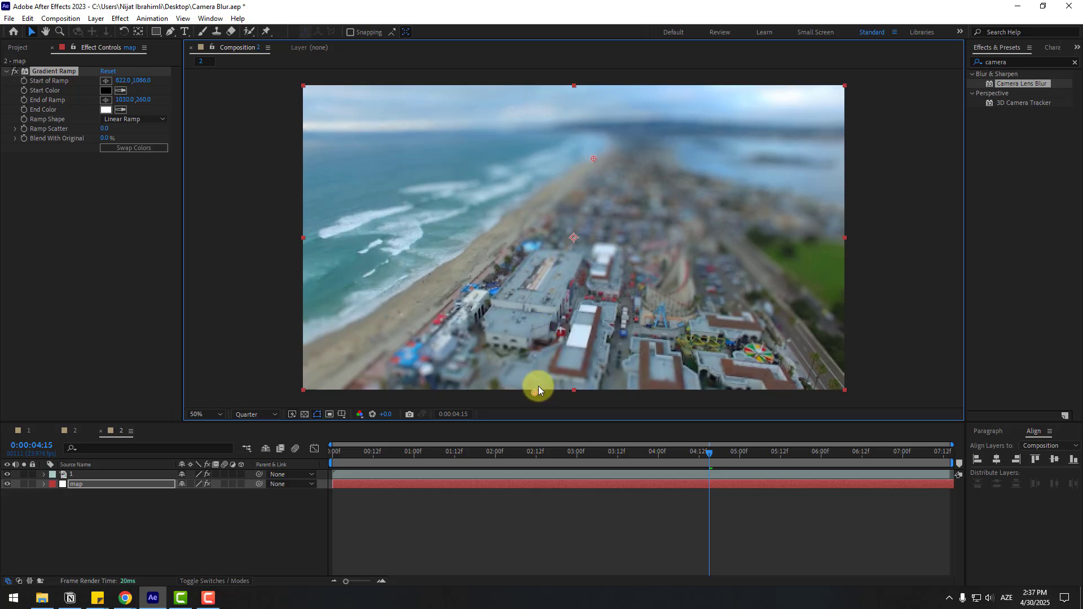
{"action": "left_click_drag", "start_coordinate": [593, 160], "coordinate": [612, 89]}
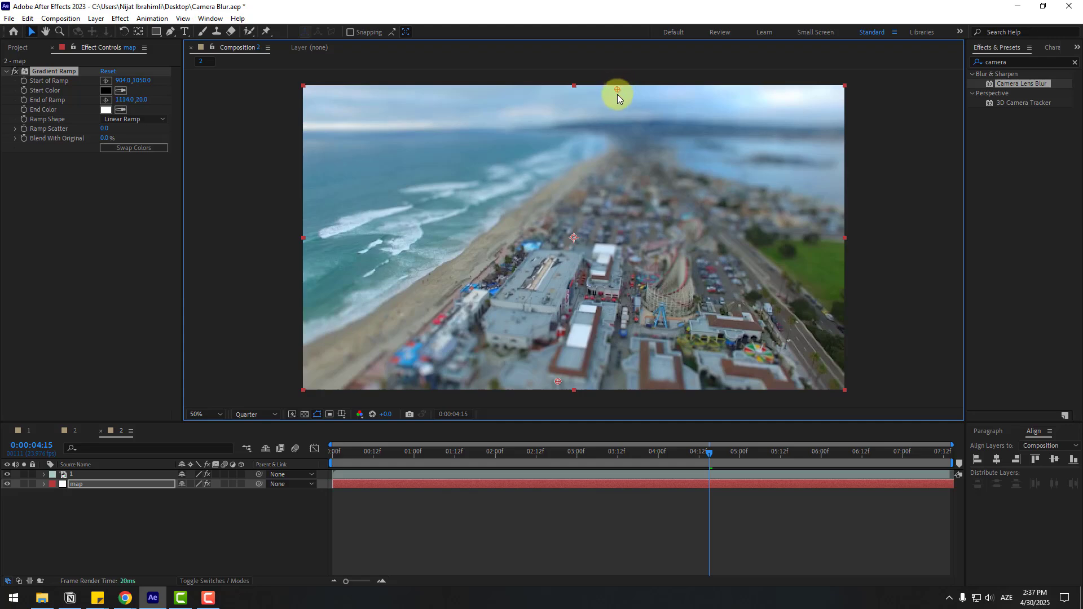
{"action": "mouse_move", "coordinate": [692, 447]}
{"action": "left_mouse_down"}
{"action": "mouse_move", "coordinate": [374, 454]}
{"action": "mouse_move", "coordinate": [358, 423]}
{"action": "left_mouse_up"}
- Maximize the viewer, play the beach composition, and view it at 100% zoom
{"action": "key", "text": "grave"}
{"action": "key", "text": "space"}
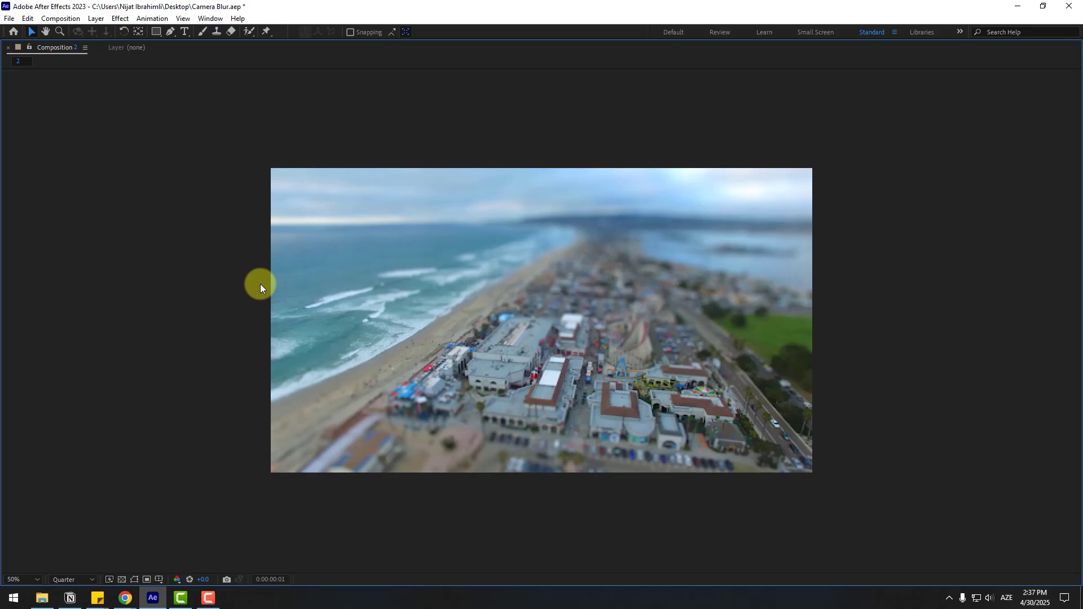
{"action": "key", "text": "slash"}
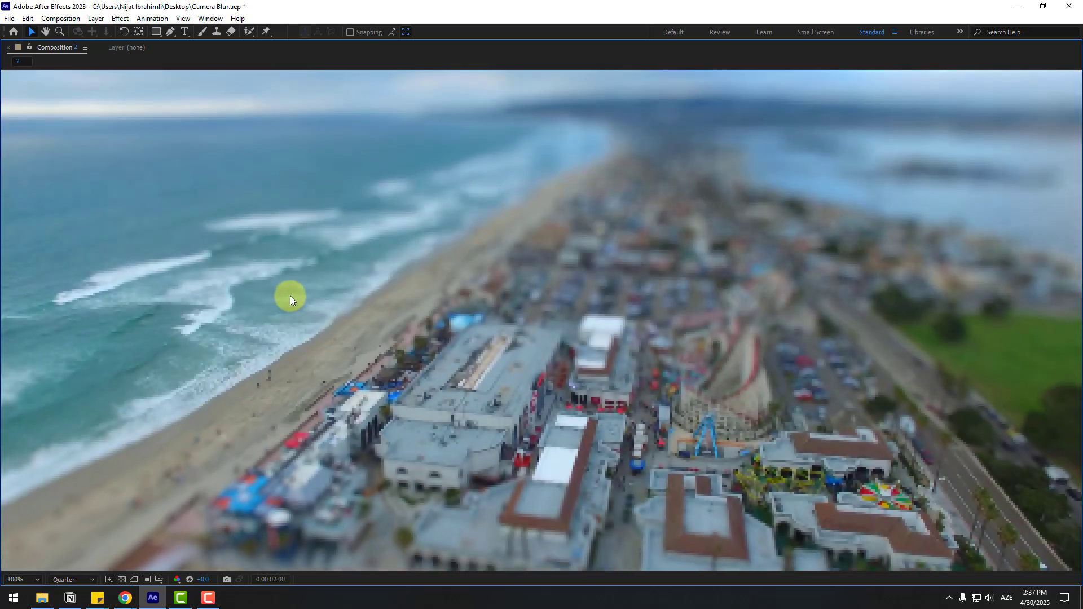